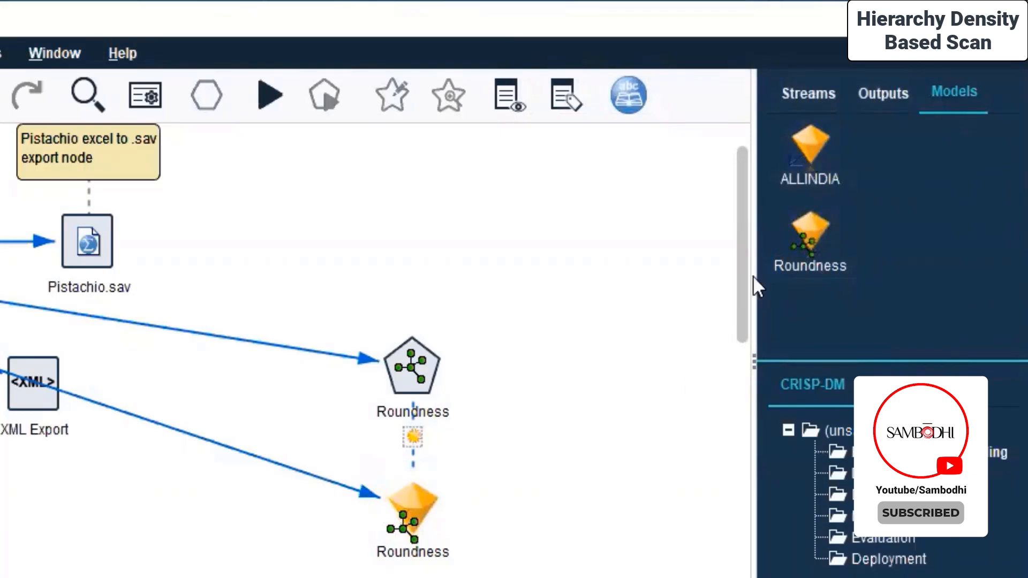
# Open the Roundness random forest nugget on the canvas and examine its training data, input fields and model parameters
pyautogui.click(887, 98)
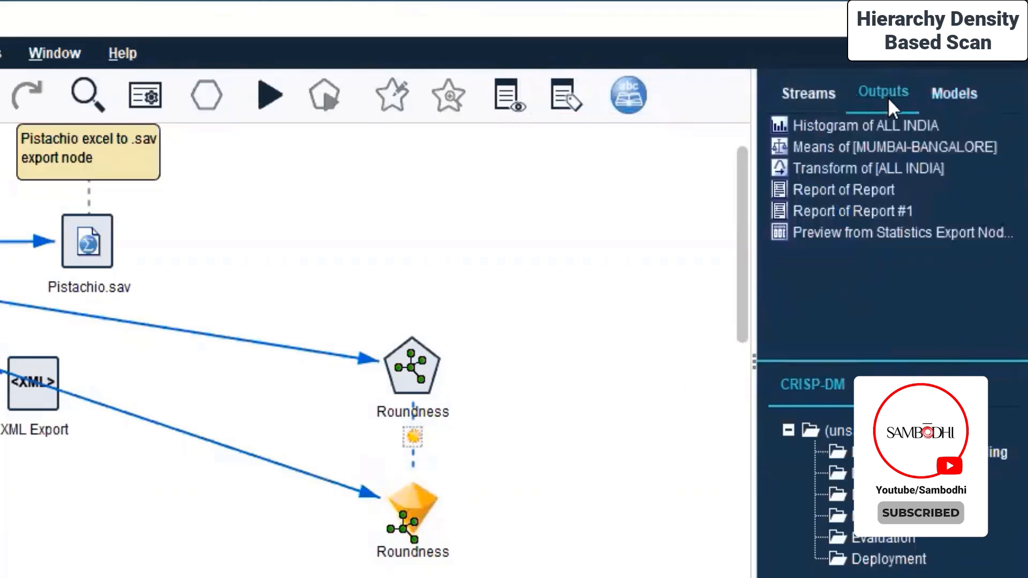
pyautogui.click(938, 94)
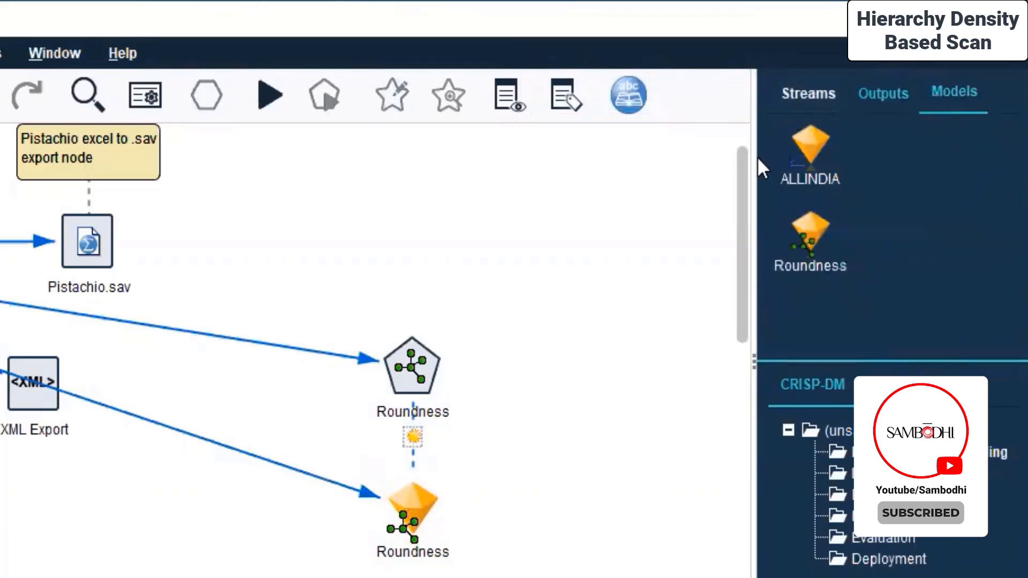
pyautogui.doubleClick(425, 507)
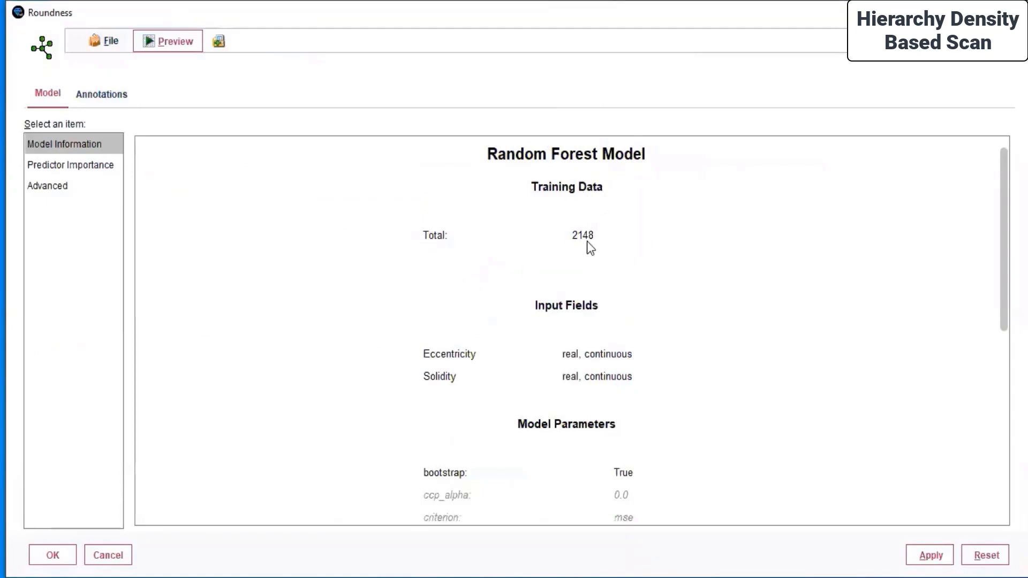
pyautogui.scroll(-5, 587, 241)
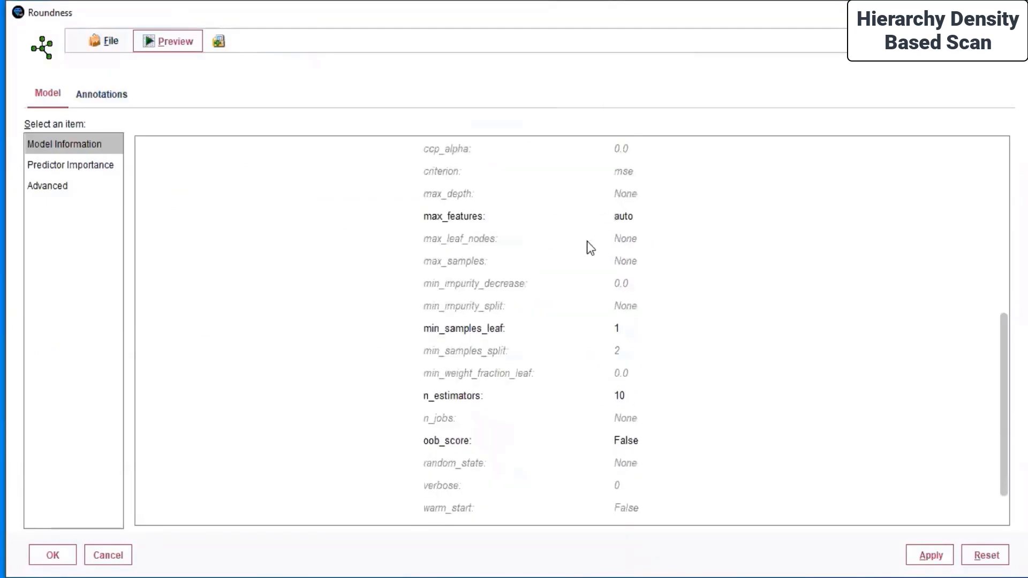
pyautogui.scroll(5, 587, 241)
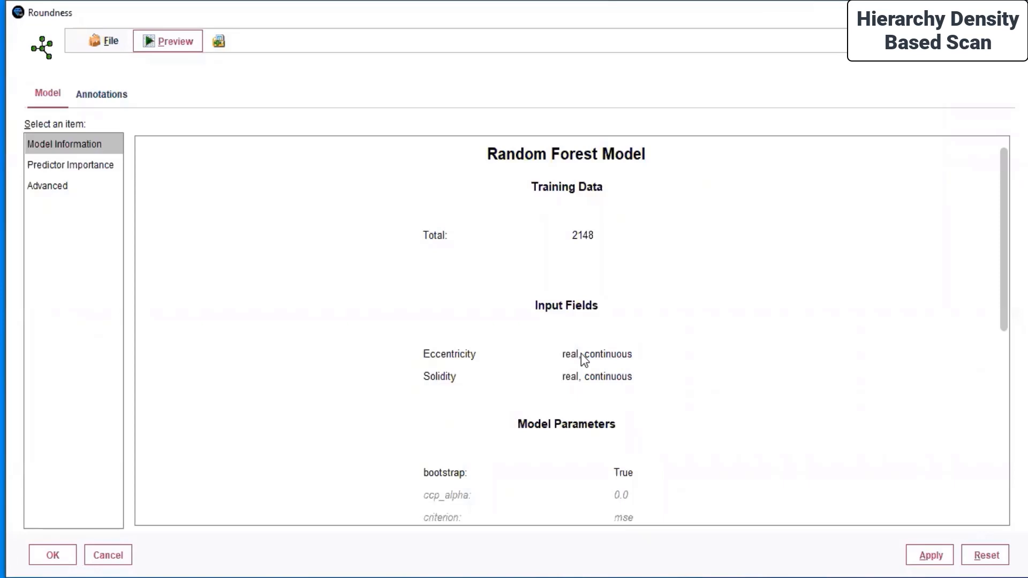
pyautogui.scroll(-5, 581, 354)
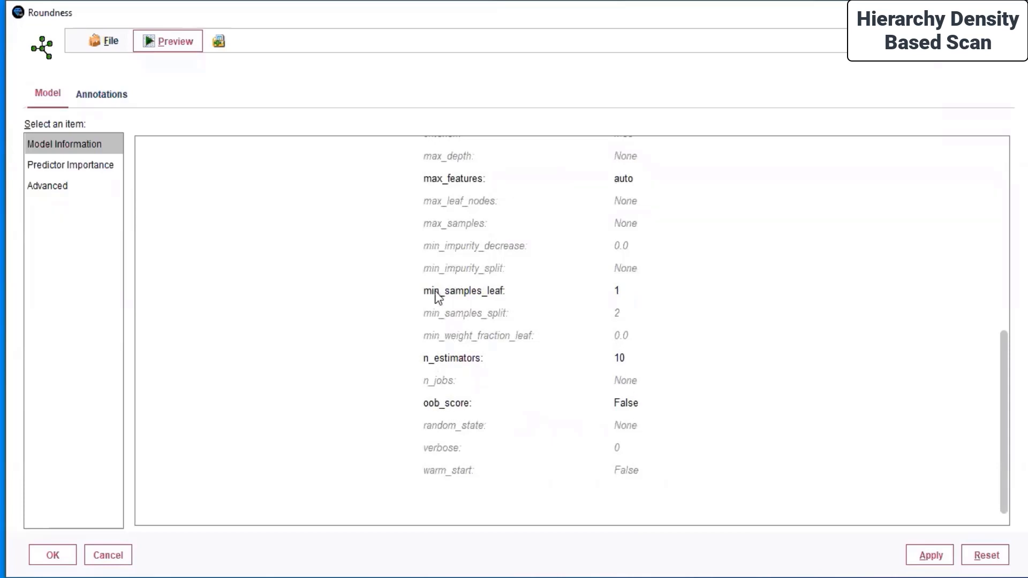
pyautogui.scroll(4, 615, 300)
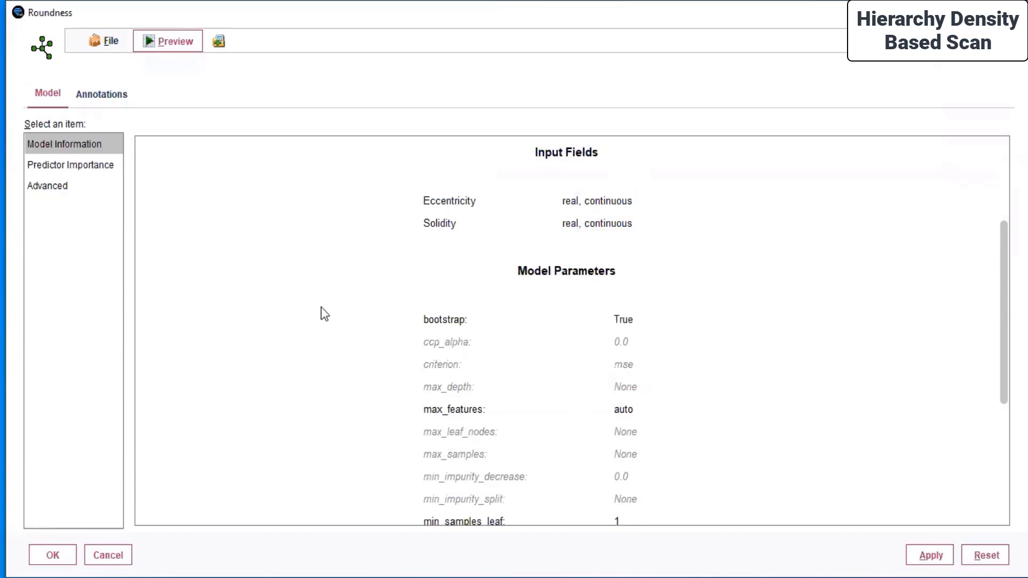
# Examine the Roundness model's predictor importance chart and match its short feature names to the original fields
pyautogui.click(66, 170)
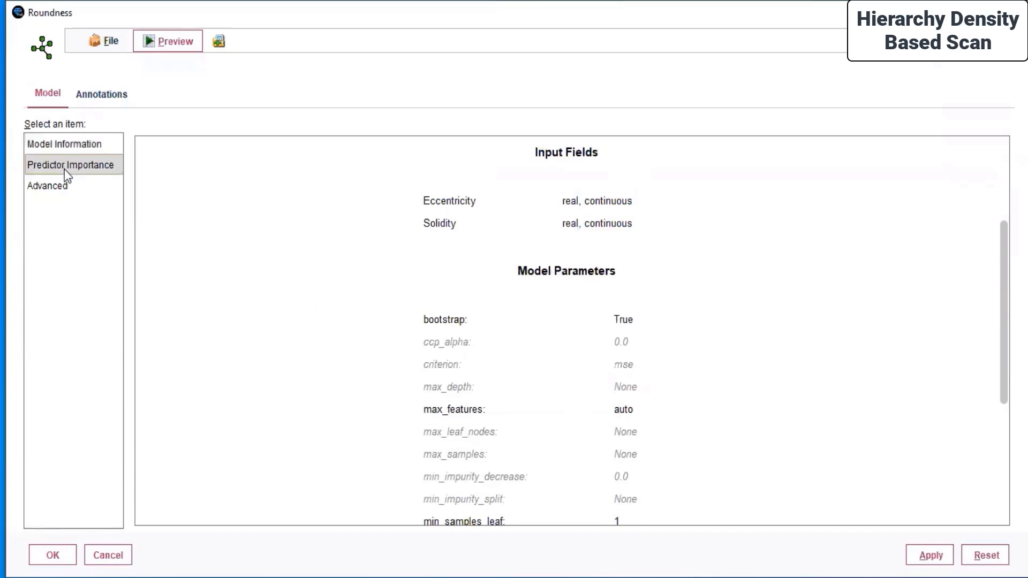
pyautogui.scroll(-5, 847, 304)
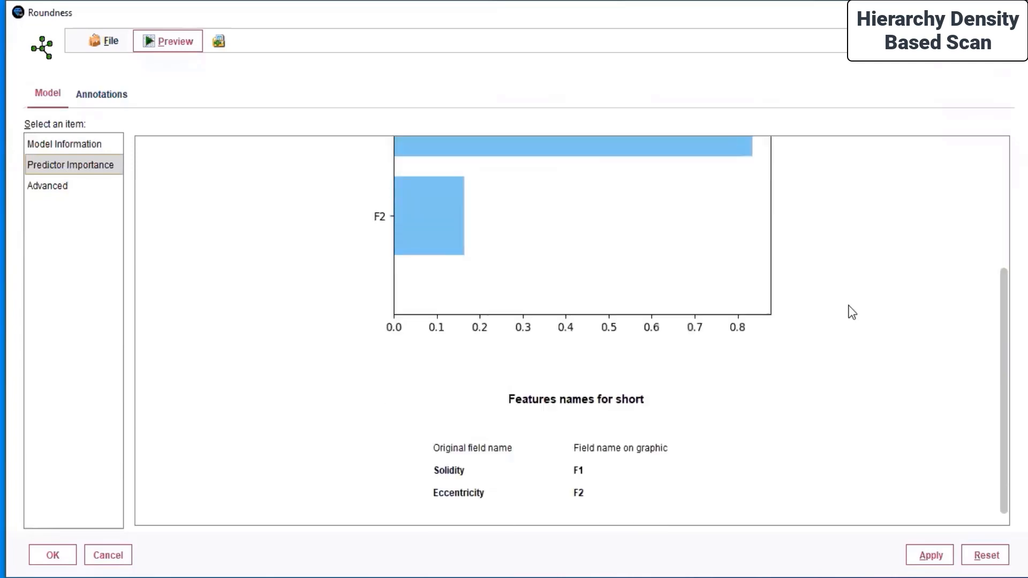
pyautogui.scroll(5, 551, 453)
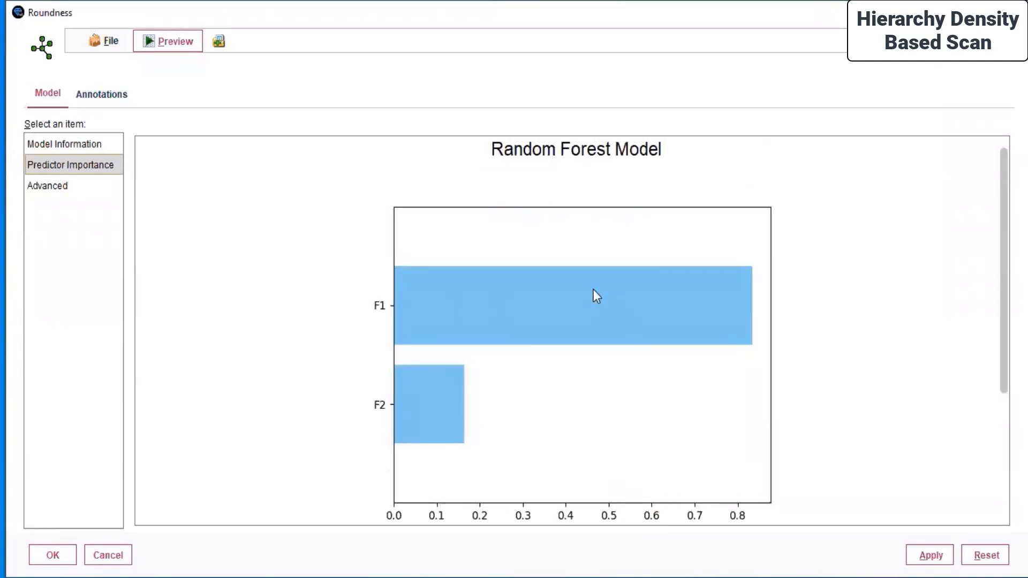
pyautogui.scroll(-1, 870, 298)
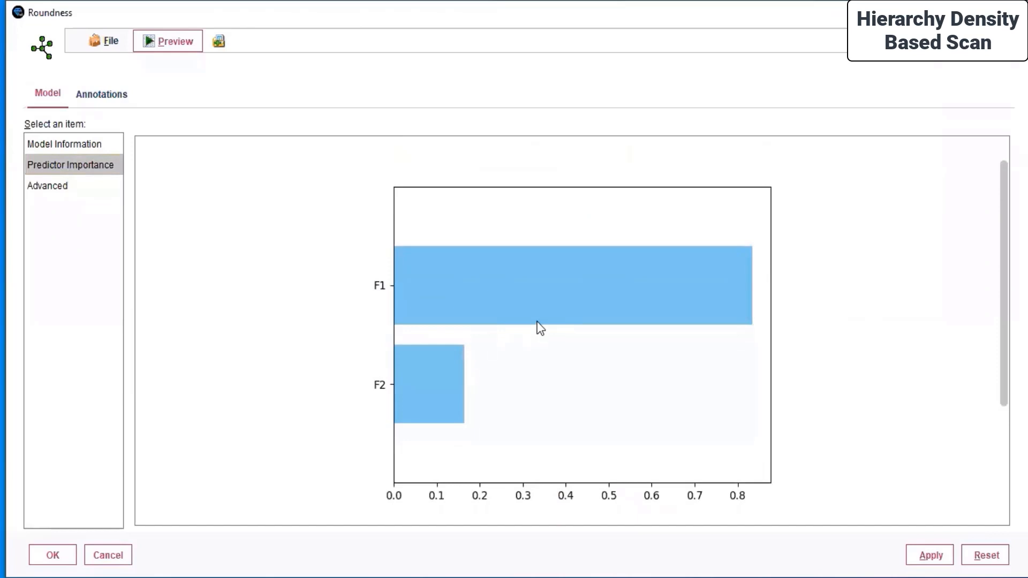
pyautogui.scroll(-3, 553, 266)
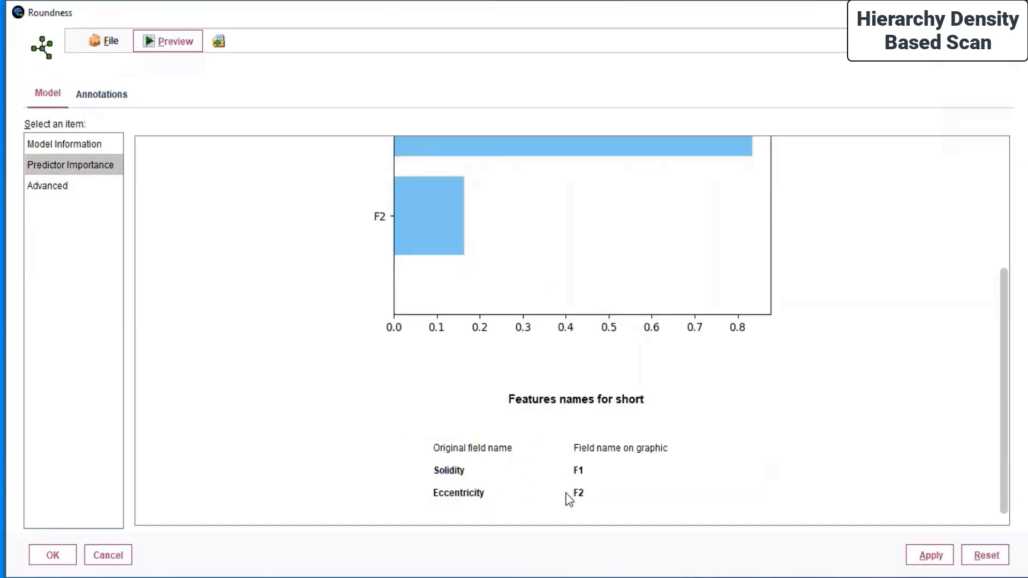
pyautogui.scroll(4, 567, 498)
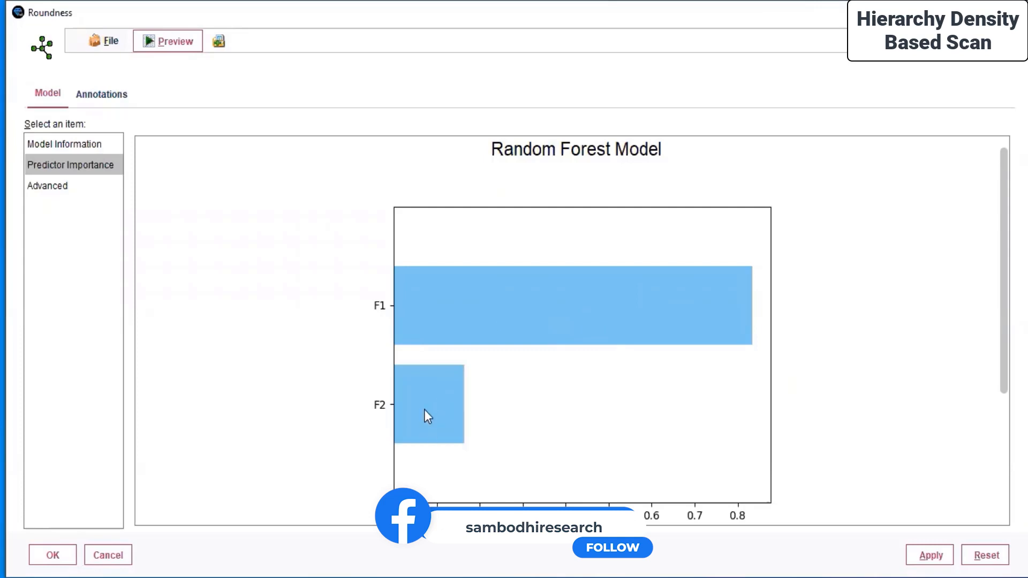
pyautogui.scroll(-3, 424, 411)
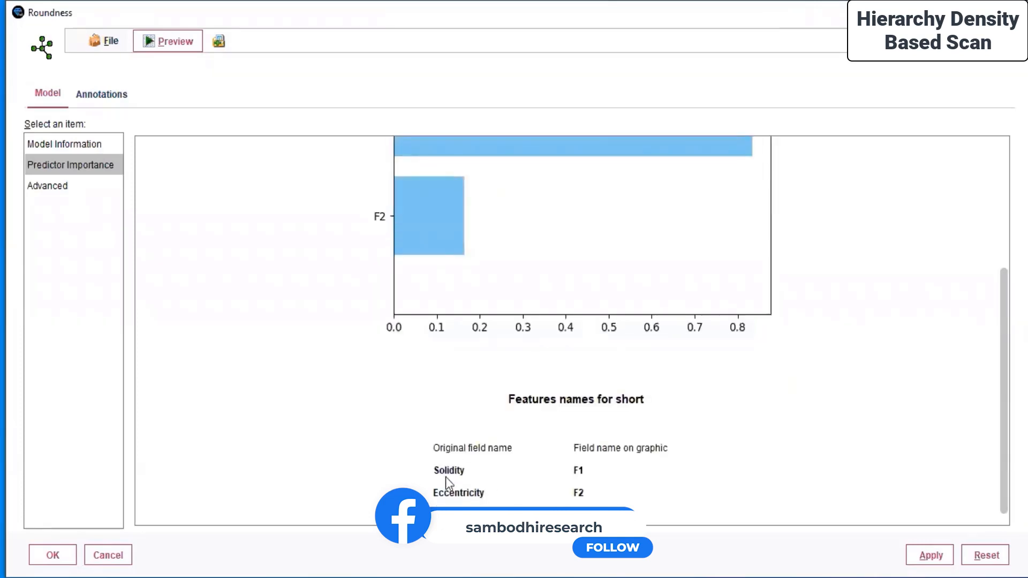
pyautogui.scroll(3, 454, 475)
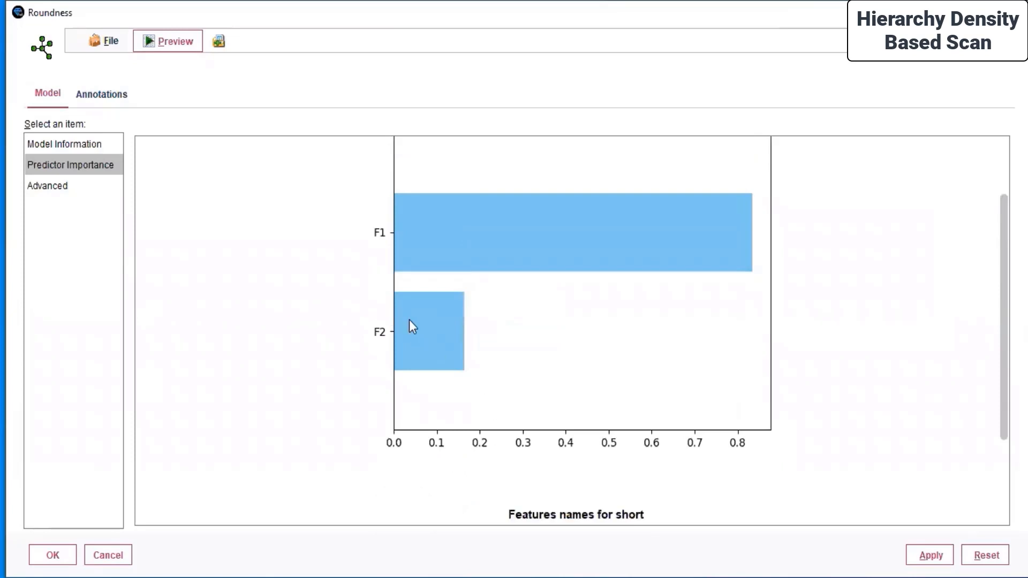
pyautogui.scroll(2, 423, 332)
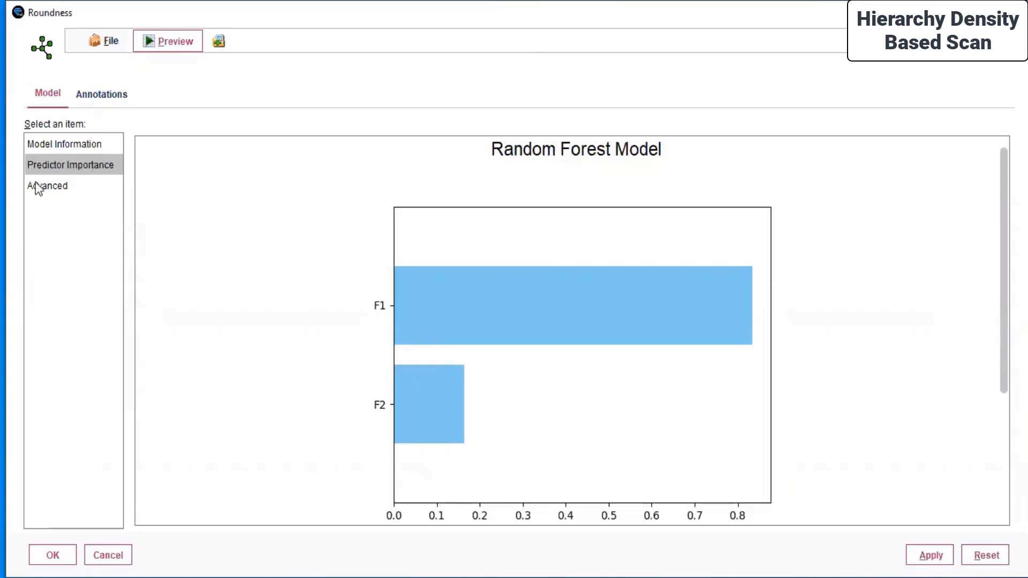
# Enable Speed up scoring performance in the Roundness nugget's advanced settings, then apply the change and close the nugget
pyautogui.click(53, 186)
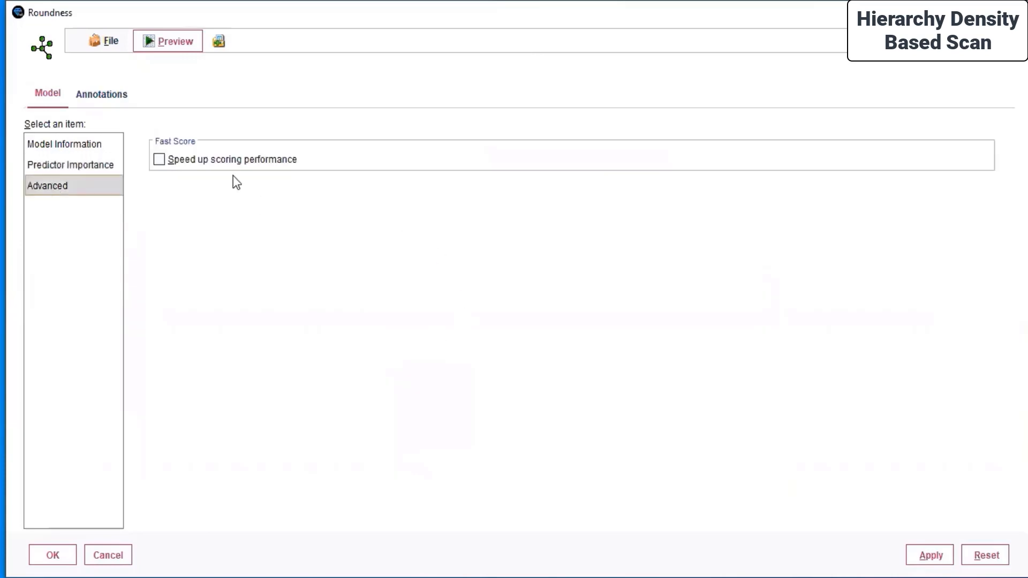
pyautogui.click(159, 159)
pyautogui.press('Tab')
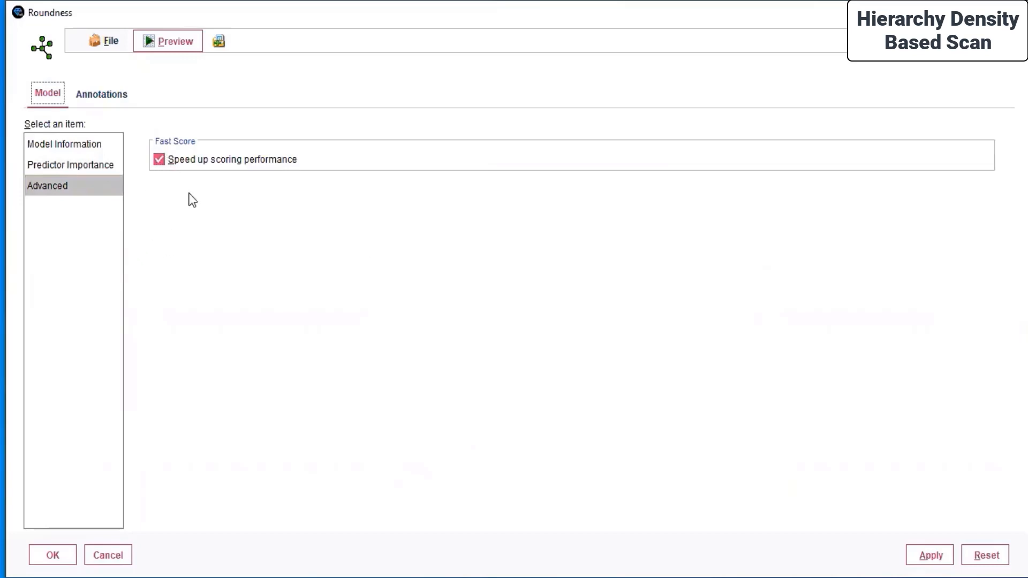
pyautogui.click(931, 557)
pyautogui.click(45, 557)
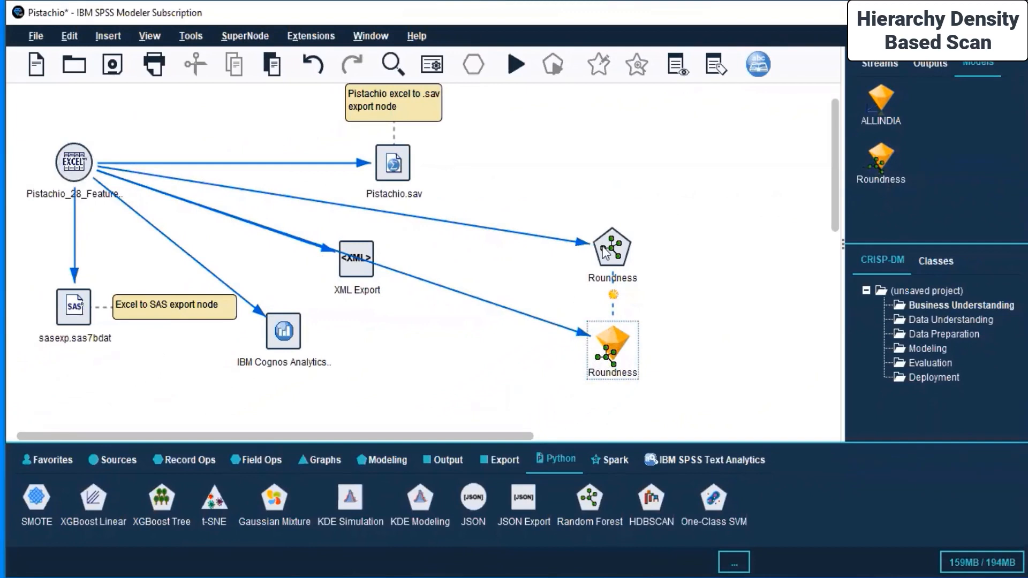
# Rearrange the stream so the Roundness nugget sits between the XML Export node and the Roundness modeling node
pyautogui.moveTo(605, 253); pyautogui.dragTo(624, 241)
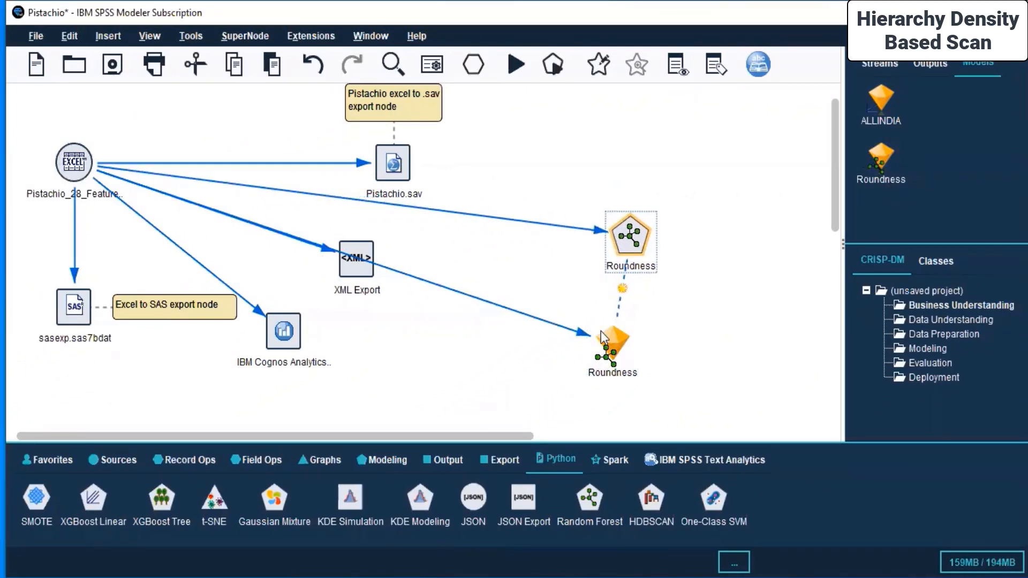
pyautogui.moveTo(616, 296); pyautogui.dragTo(458, 245)
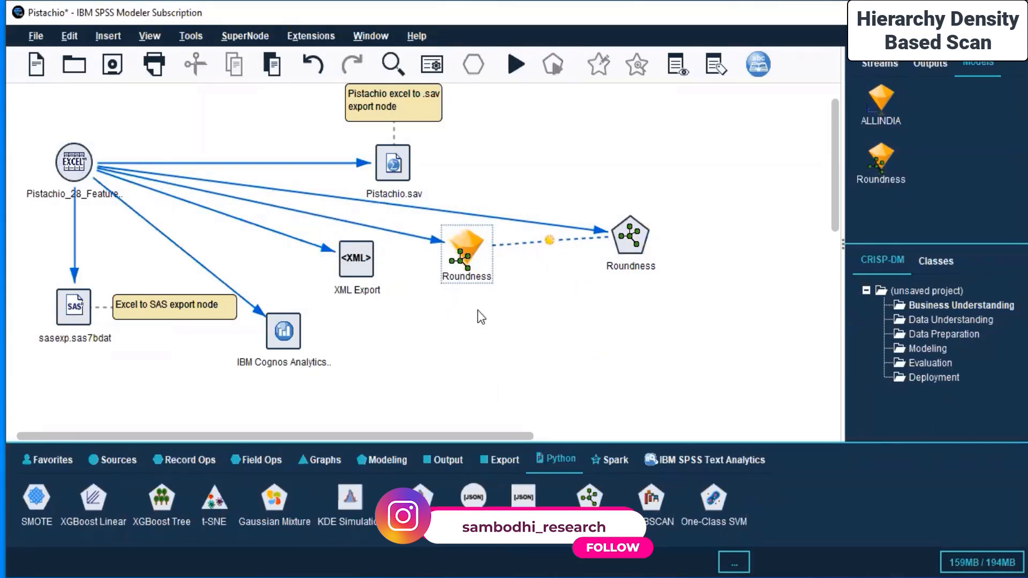
pyautogui.rightClick(477, 310)
# Attach a new comment to the Roundness nugget and place the comment box directly below it
pyautogui.click(460, 239)
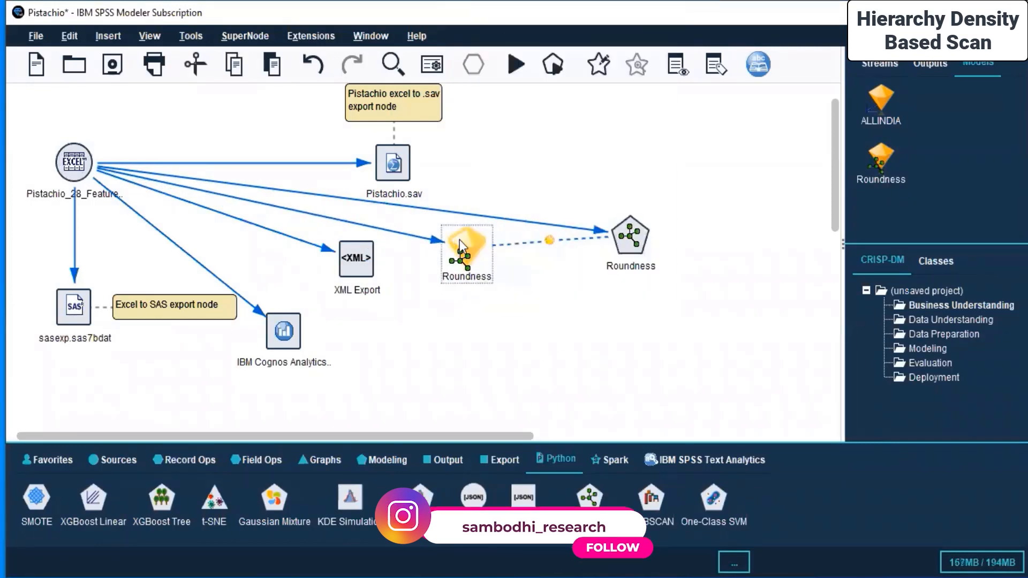
pyautogui.rightClick(460, 239)
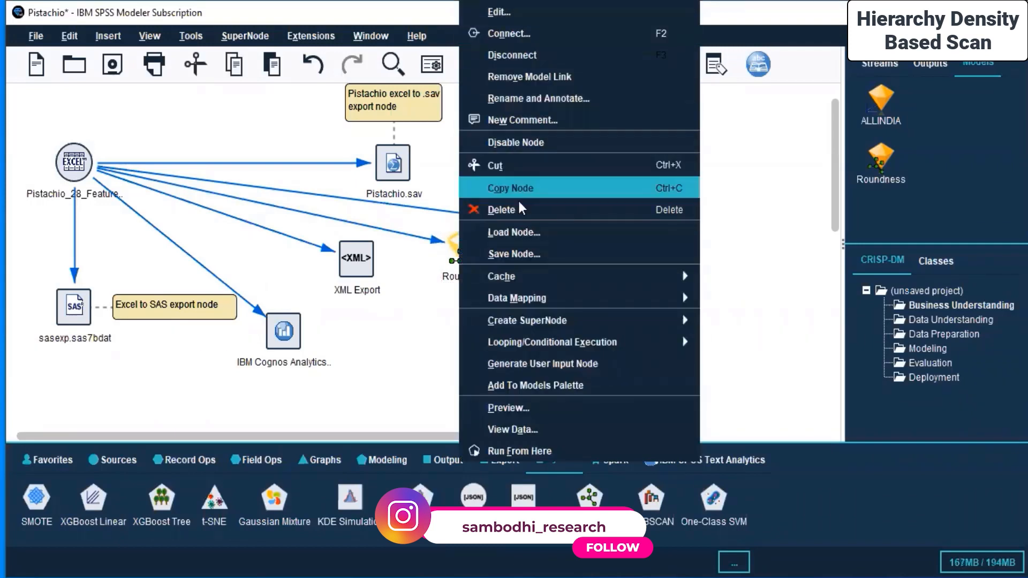
pyautogui.moveTo(528, 333)
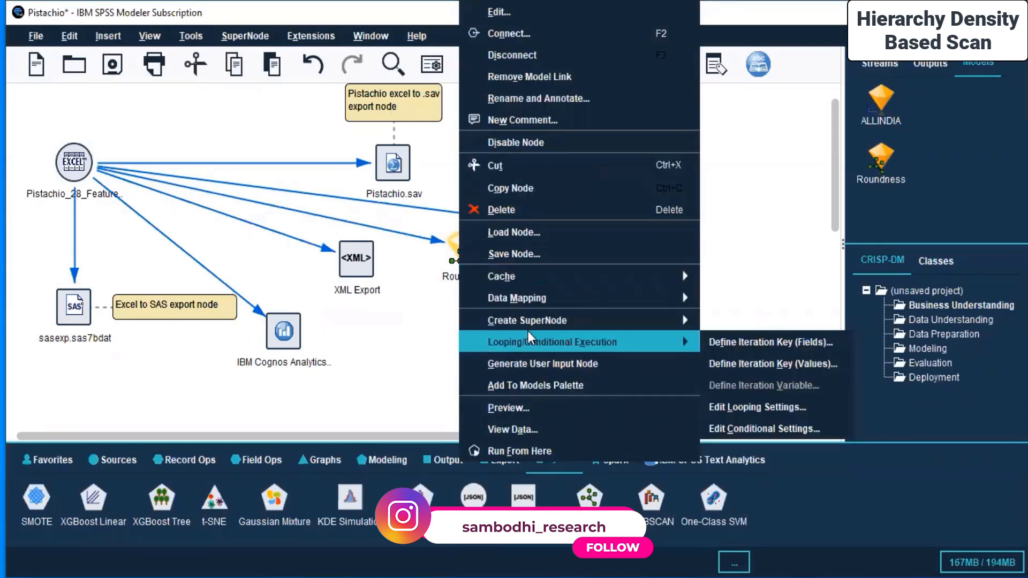
pyautogui.click(624, 120)
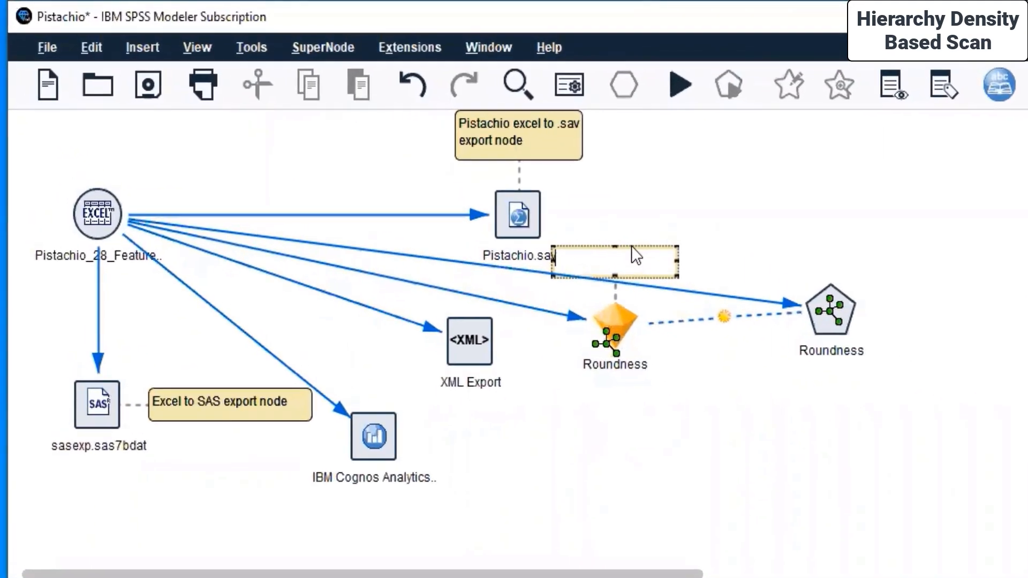
pyautogui.moveTo(630, 259); pyautogui.dragTo(657, 415)
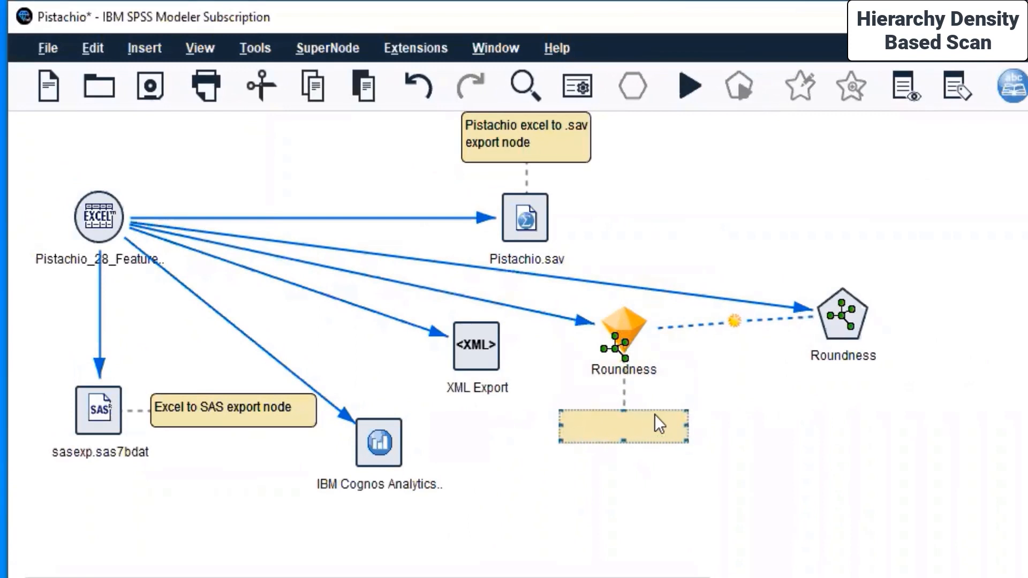
# Write "Random forest nugget for Pistachio dataset, and has been implemented using Python node/s" in the nugget's comment and save the stream
pyautogui.doubleClick(654, 417)
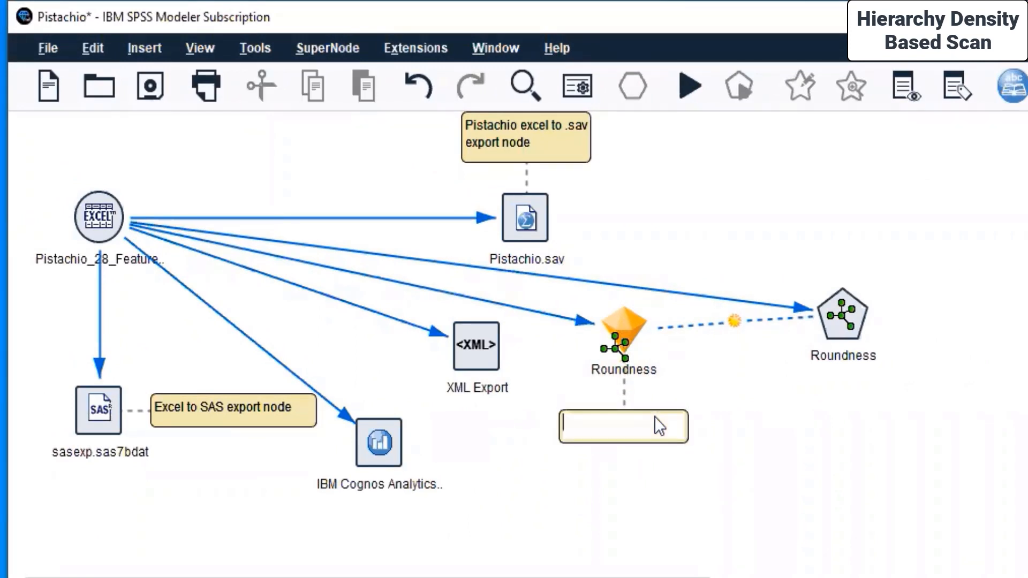
pyautogui.write('Random forest ')
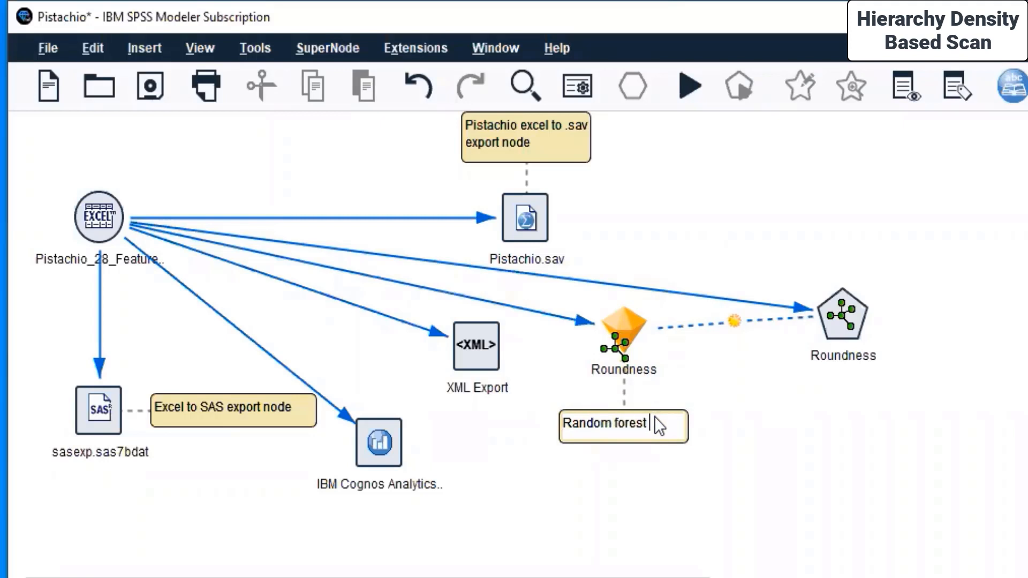
pyautogui.write('nugget for Pista')
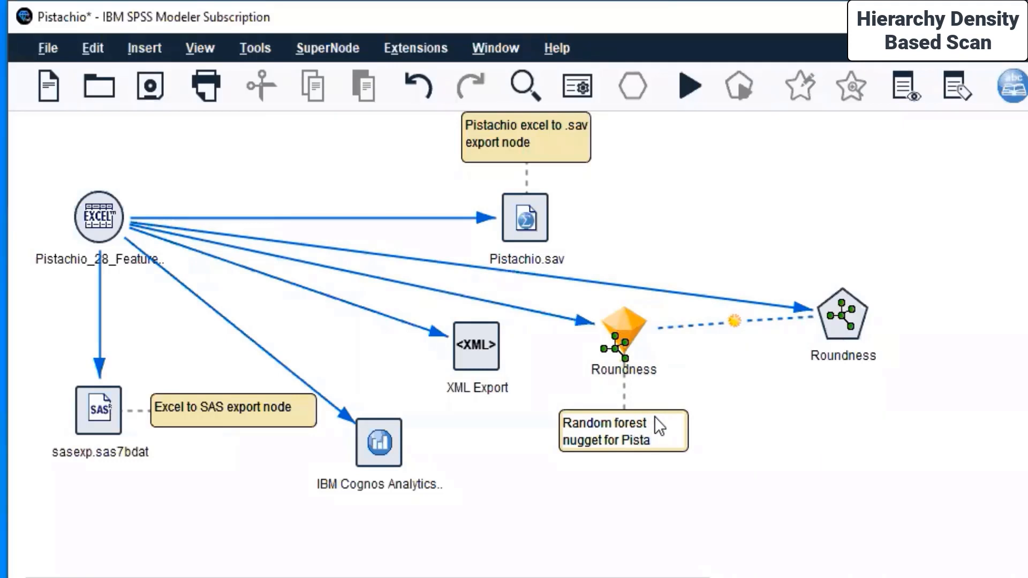
pyautogui.write('chio dataset')
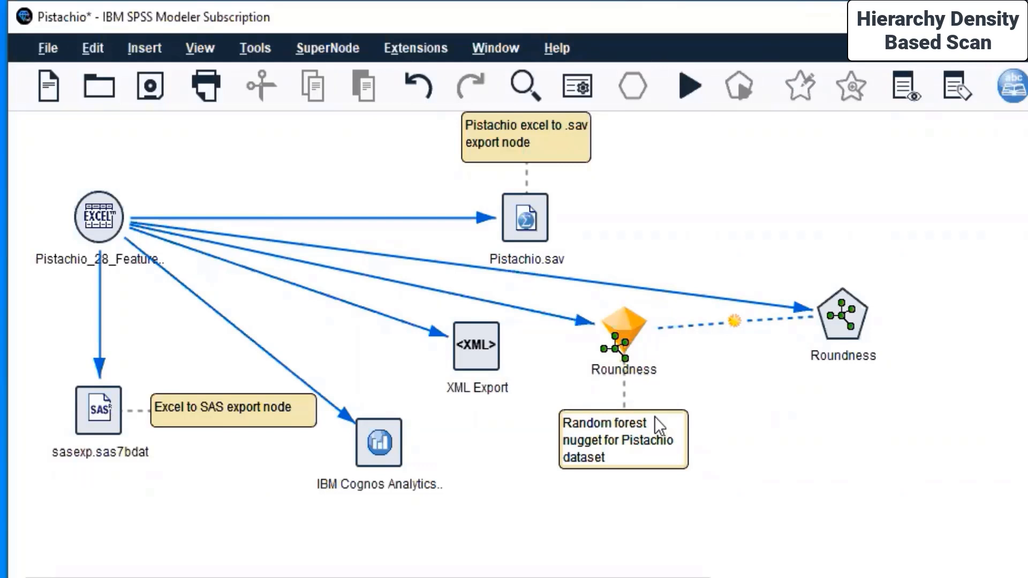
pyautogui.write(', and has bee')
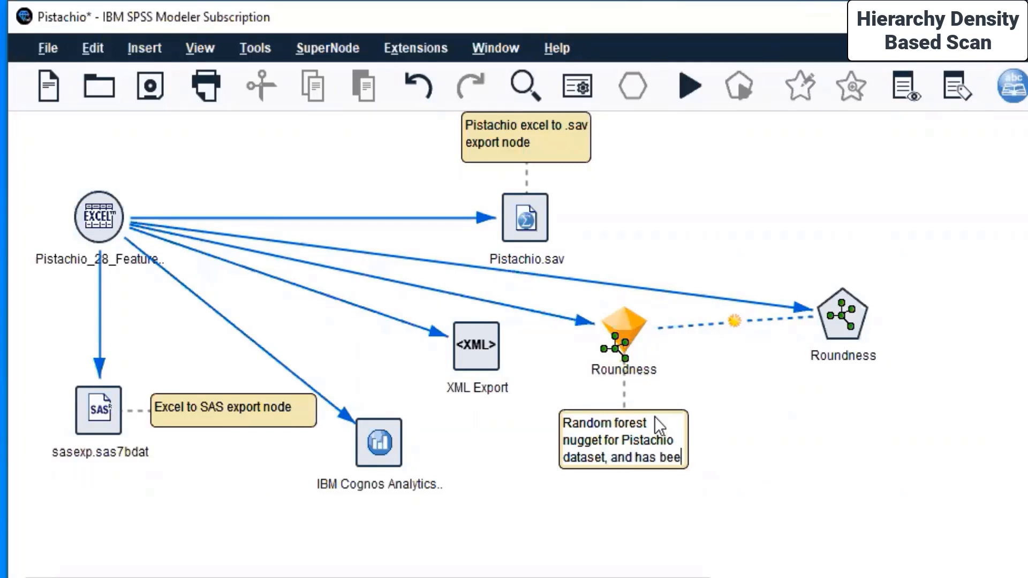
pyautogui.write('n implemented')
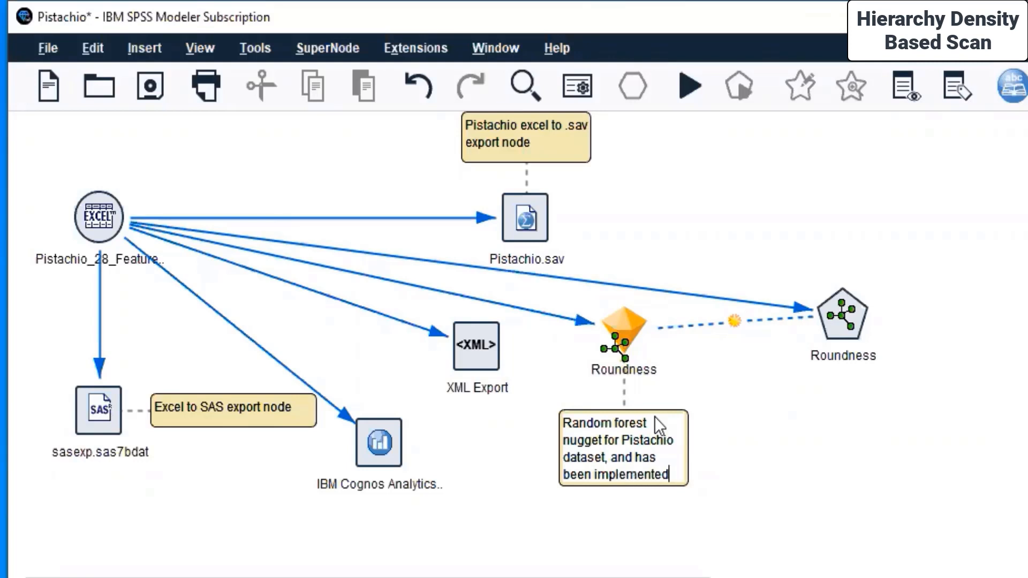
pyautogui.write(' using Python nodes')
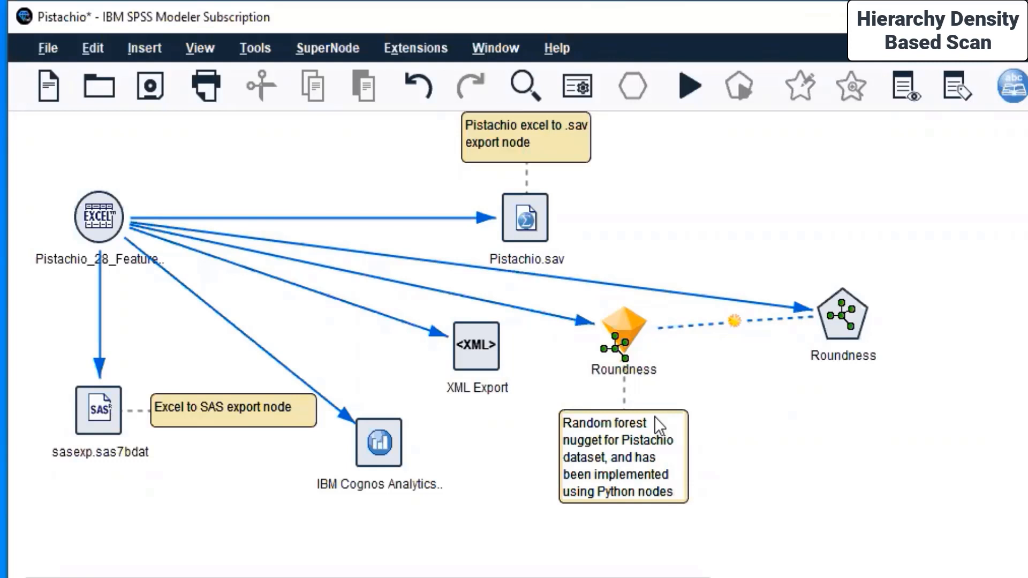
pyautogui.press('BackSpace')
pyautogui.write('/s')
pyautogui.click(830, 455)
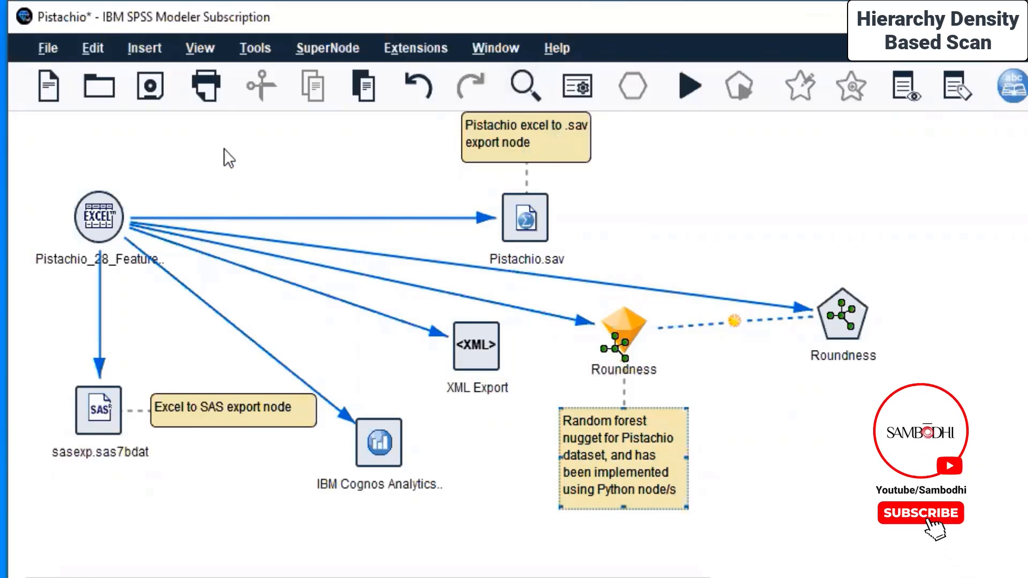
pyautogui.click(152, 89)
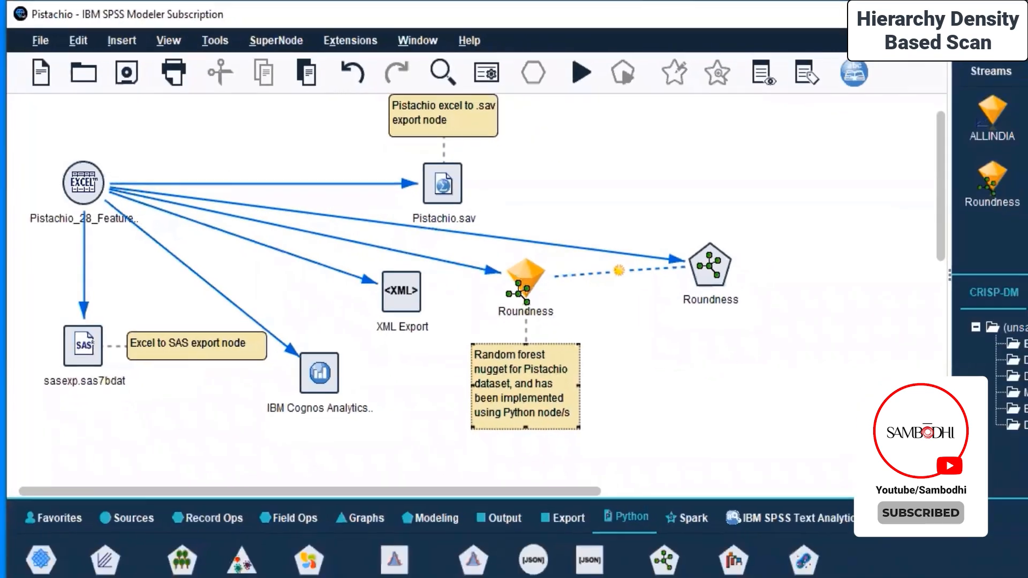
# Switch to File Explorer, open the Day 4 folder under Live Sessions > SPSS MODELLER, and refresh its contents
pyautogui.click(427, 577)
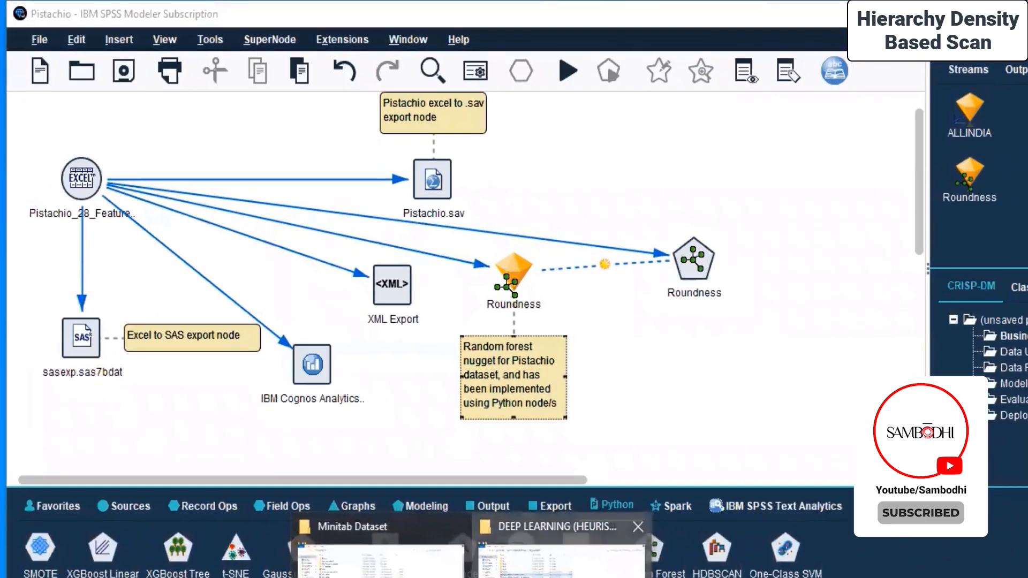
pyautogui.click(477, 544)
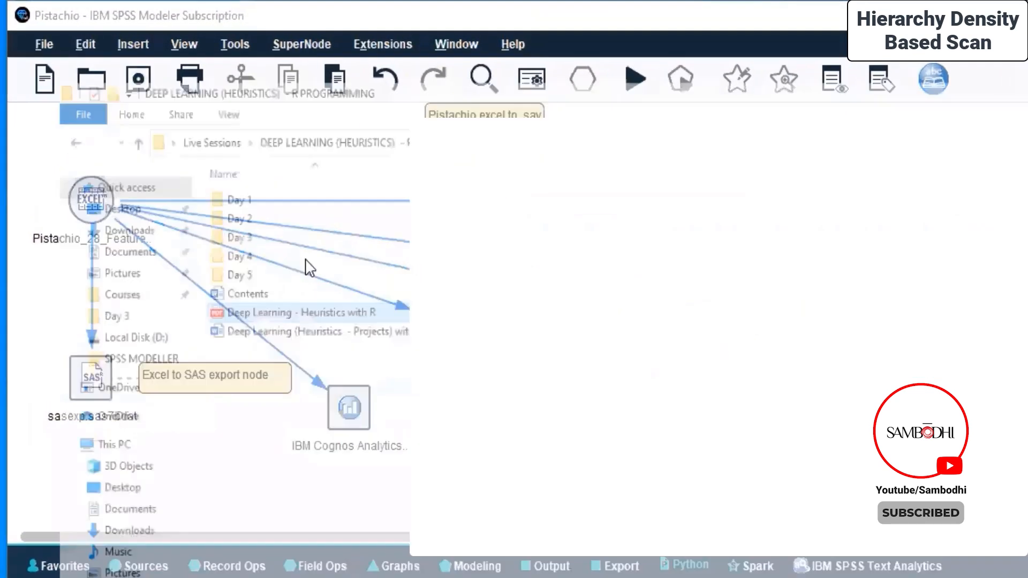
pyautogui.click(158, 65)
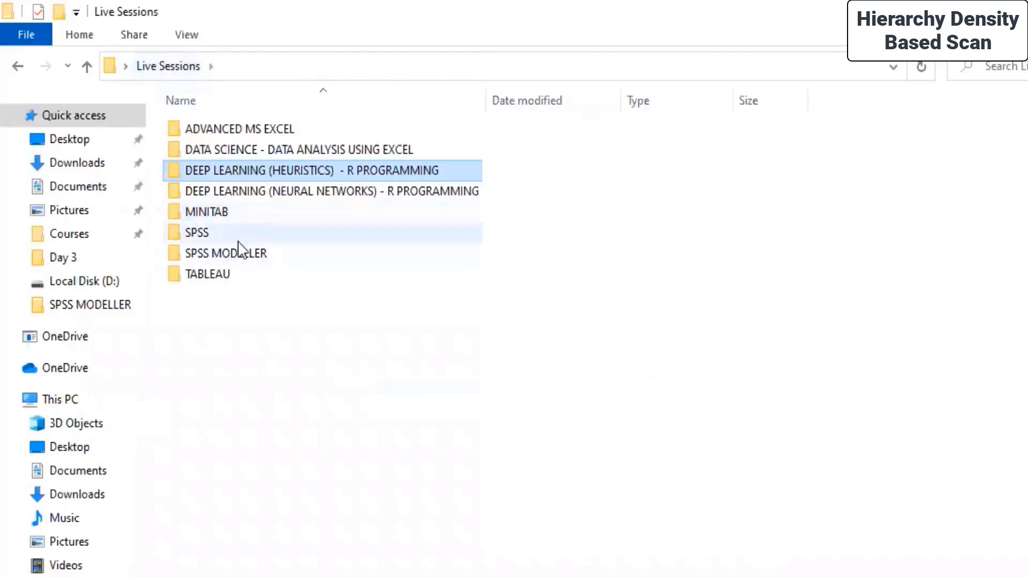
pyautogui.click(236, 256)
pyautogui.doubleClick(237, 256)
pyautogui.doubleClick(236, 193)
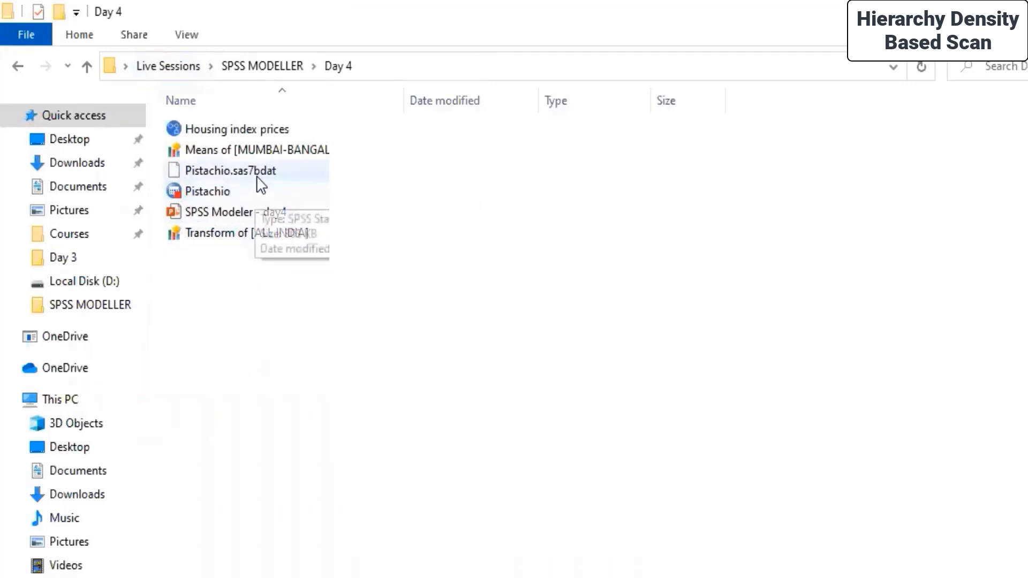
pyautogui.rightClick(485, 309)
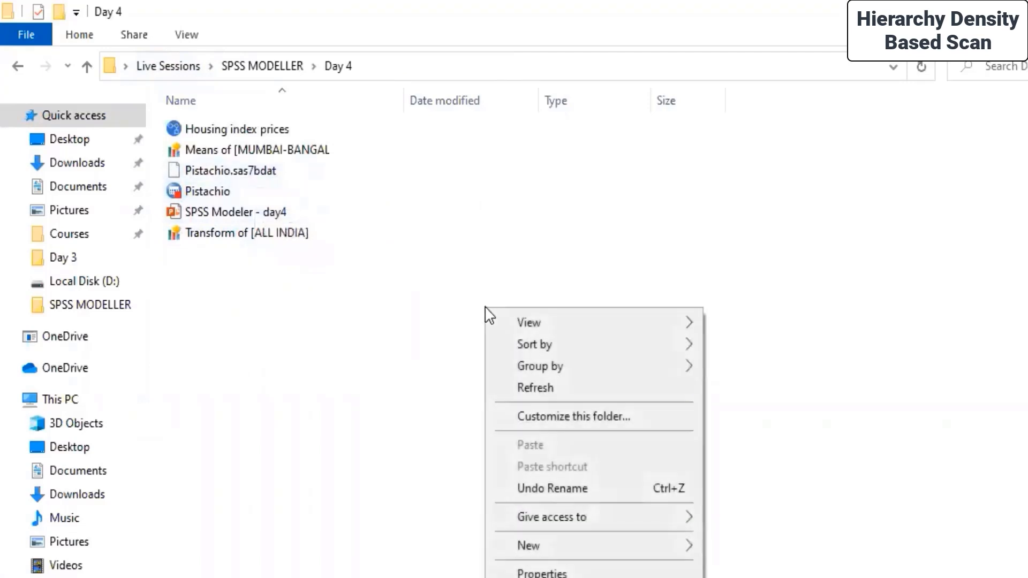
pyautogui.click(572, 397)
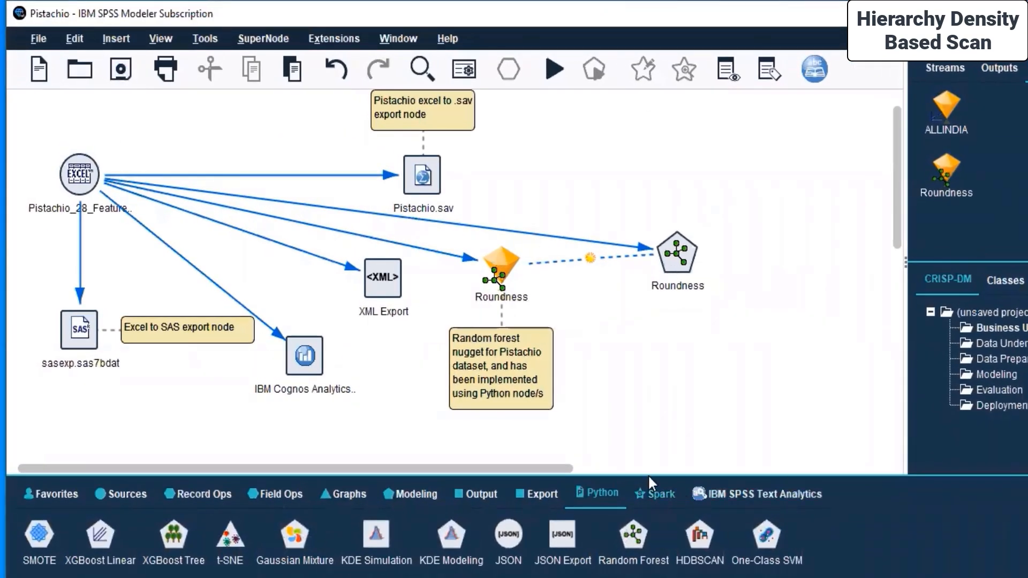
# Place a Spark MultiLayerPerceptron-AS node on the canvas above and beside the Pistachio Excel source node
pyautogui.click(664, 492)
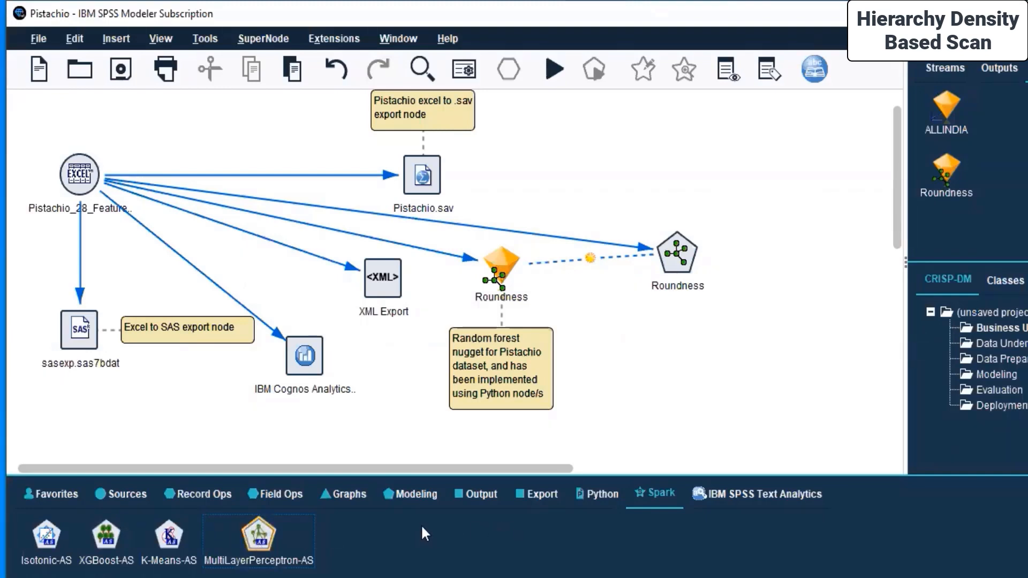
pyautogui.click(409, 497)
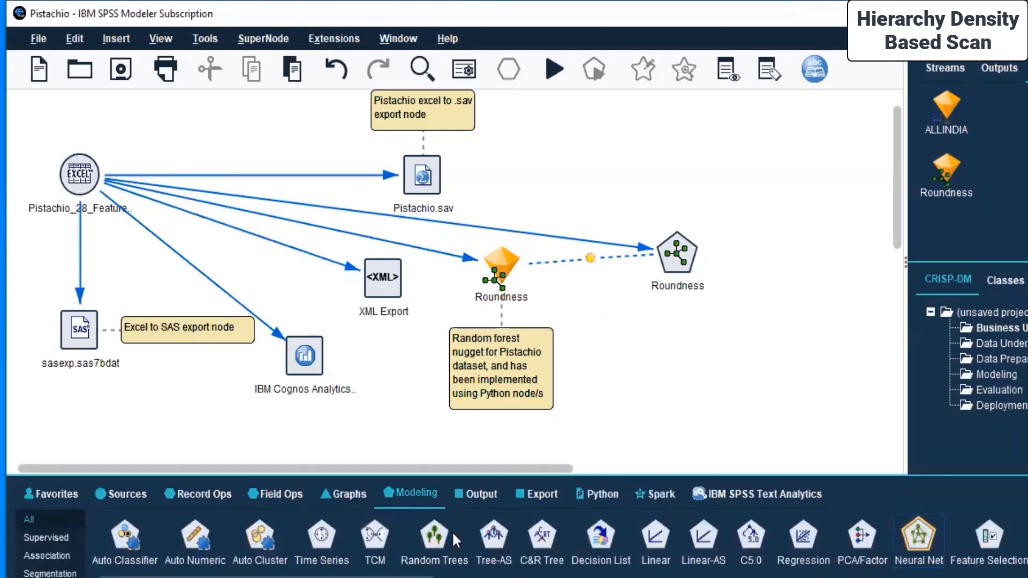
pyautogui.click(656, 493)
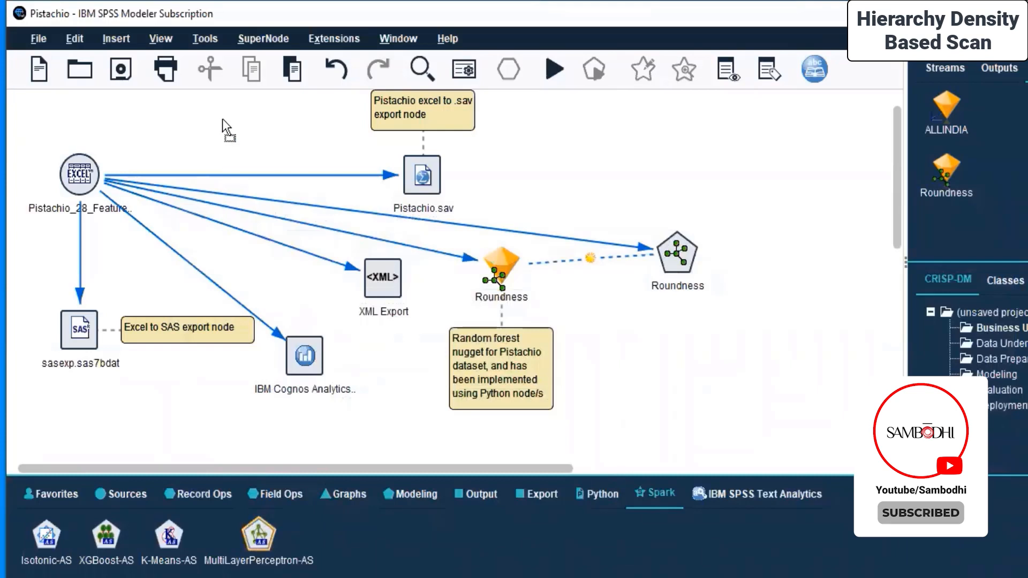
pyautogui.moveTo(223, 117); pyautogui.dragTo(221, 119)
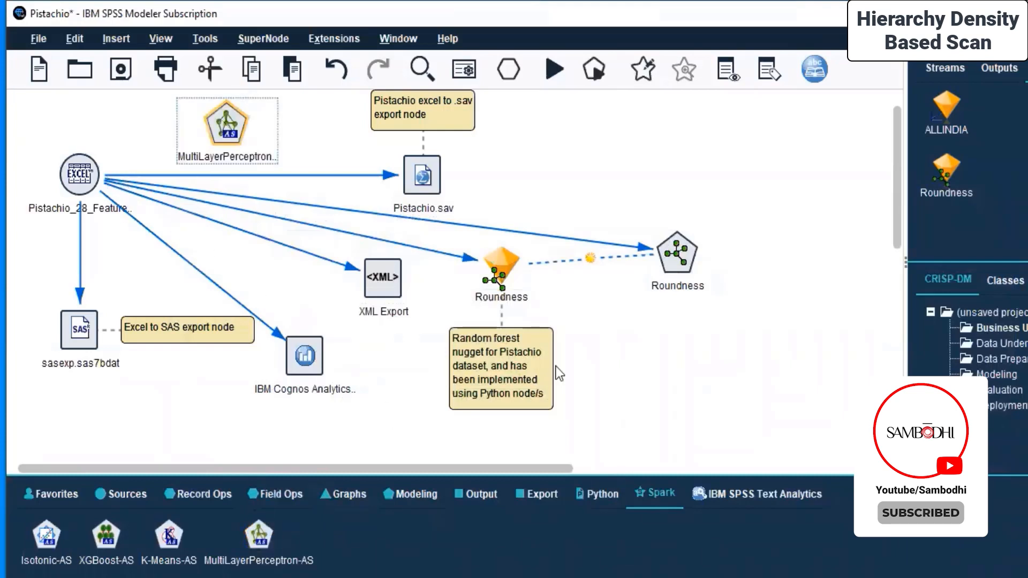
# Connect the Pistachio Excel source node to the MultiLayerPerceptron-AS node
pyautogui.scroll(1, 805, 248)
pyautogui.click(74, 194)
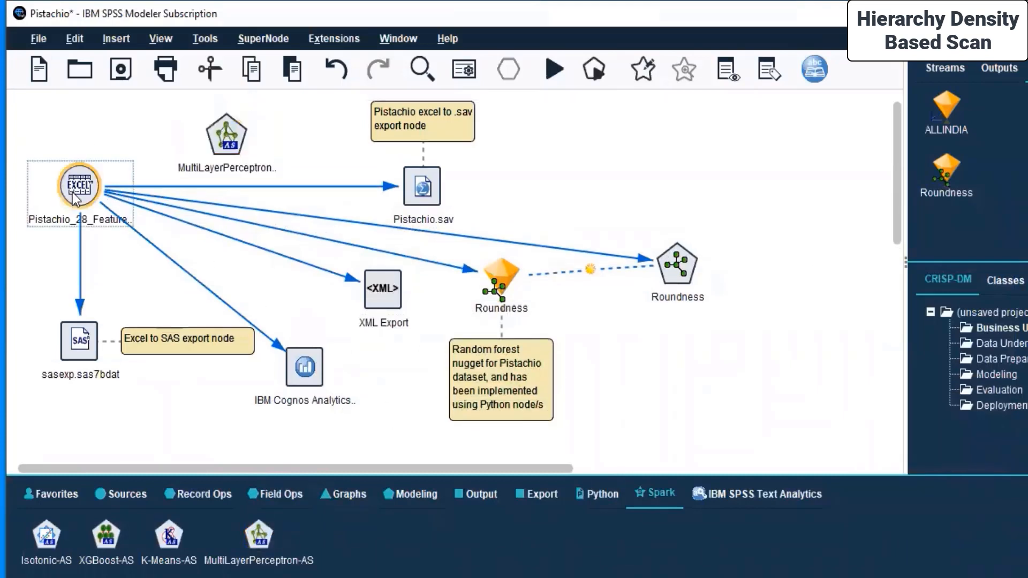
pyautogui.rightClick(74, 195)
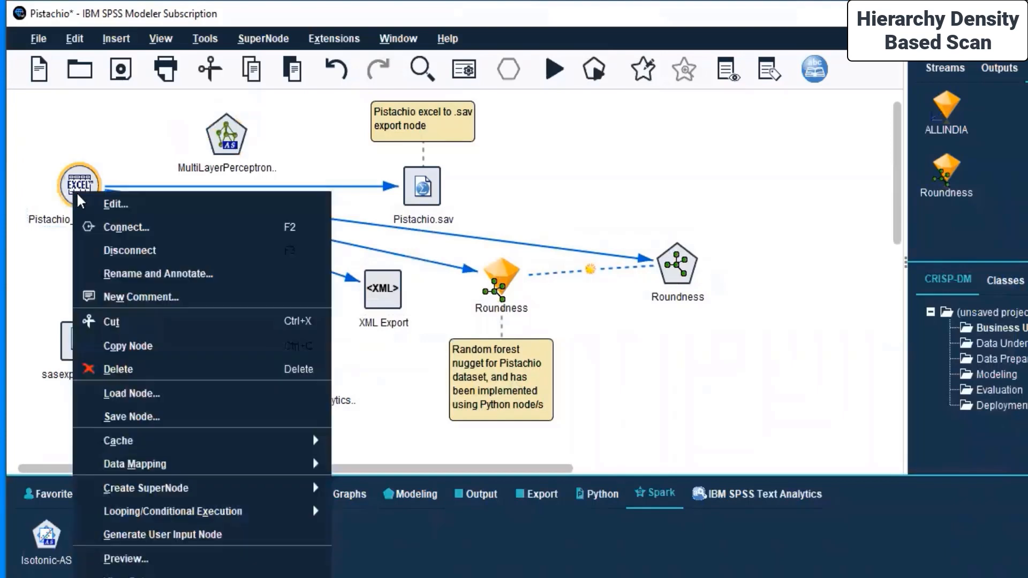
pyautogui.click(123, 227)
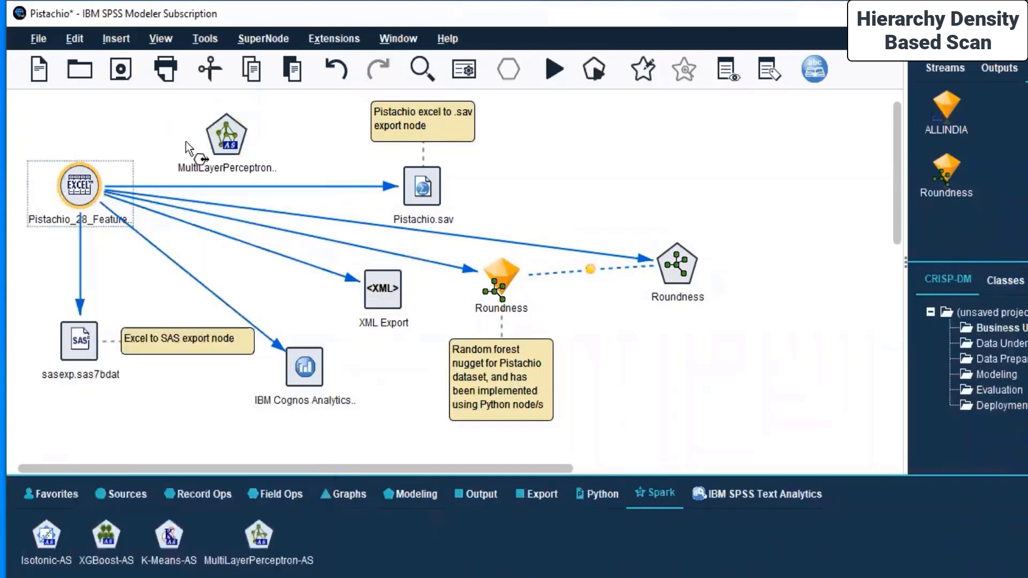
pyautogui.click(231, 140)
# Try to run the MultiLayerPerceptron-AS node with its default settings, then close the stream messages
pyautogui.rightClick(228, 134)
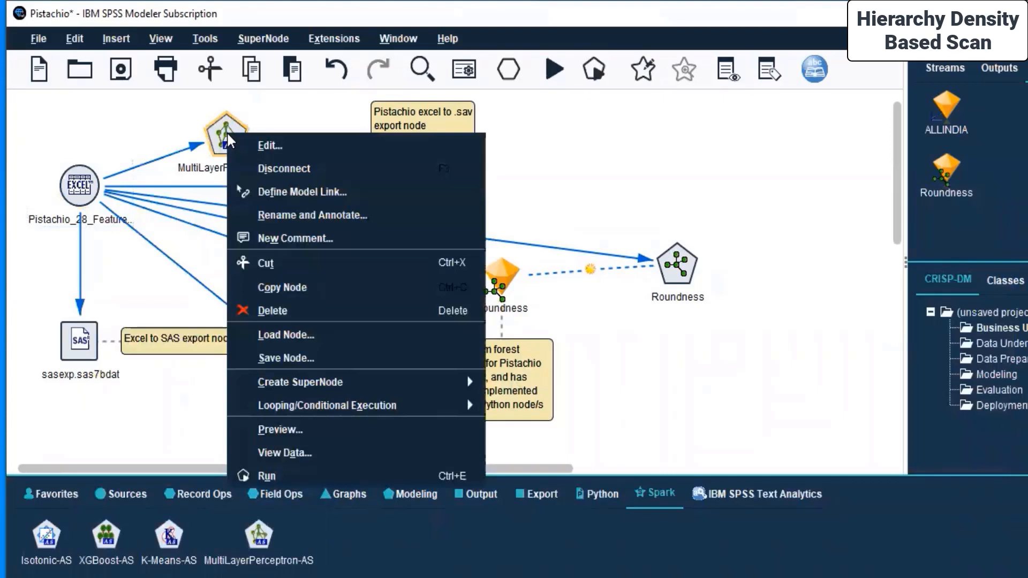
pyautogui.click(304, 470)
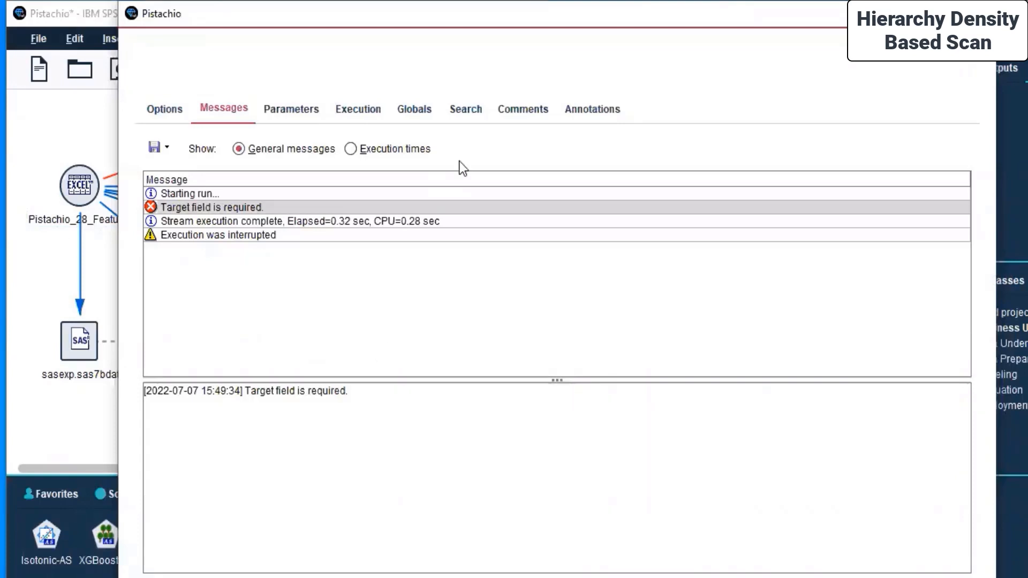
pyautogui.click(979, 14)
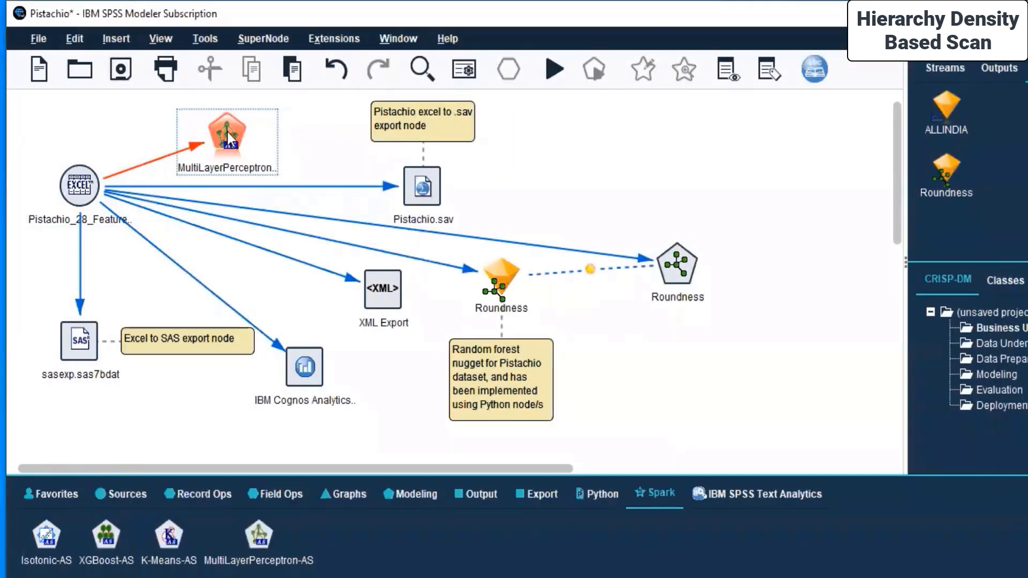
pyautogui.rightClick(227, 133)
pyautogui.click(628, 138)
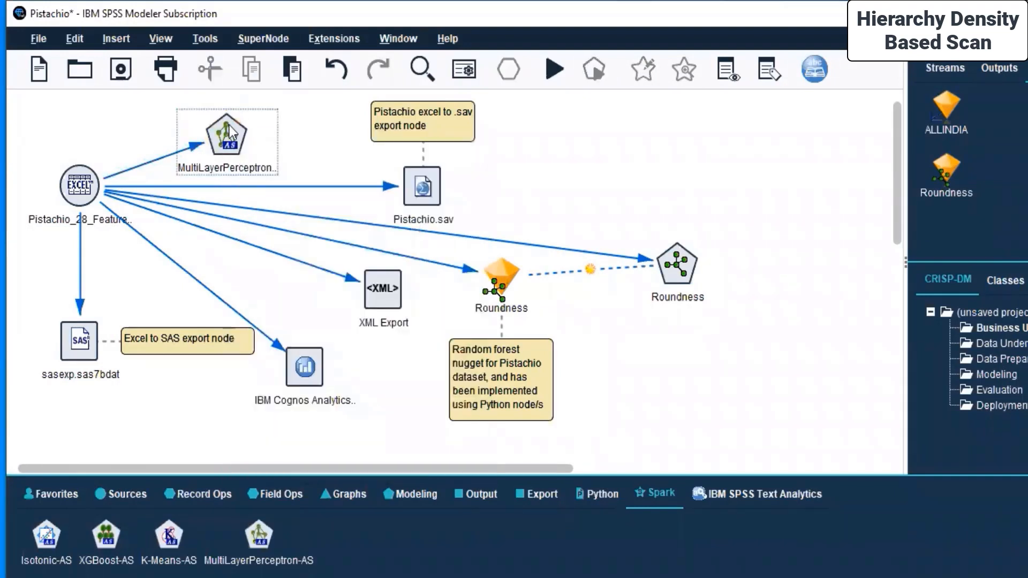
# Switch the MultiLayerPerceptron-AS node to custom field assignments and try to assign Eccentricity as the target
pyautogui.click(230, 125)
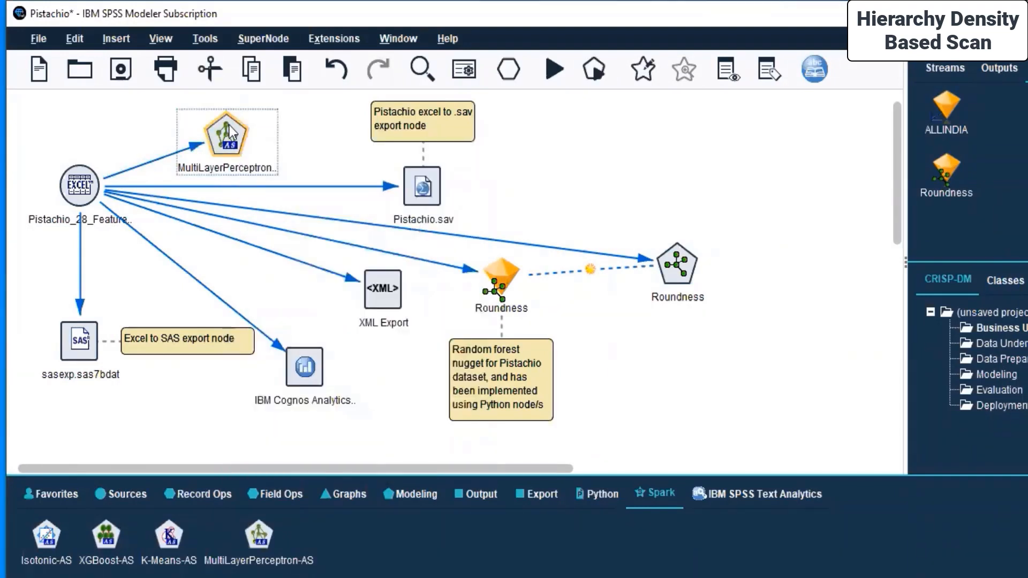
pyautogui.rightClick(229, 126)
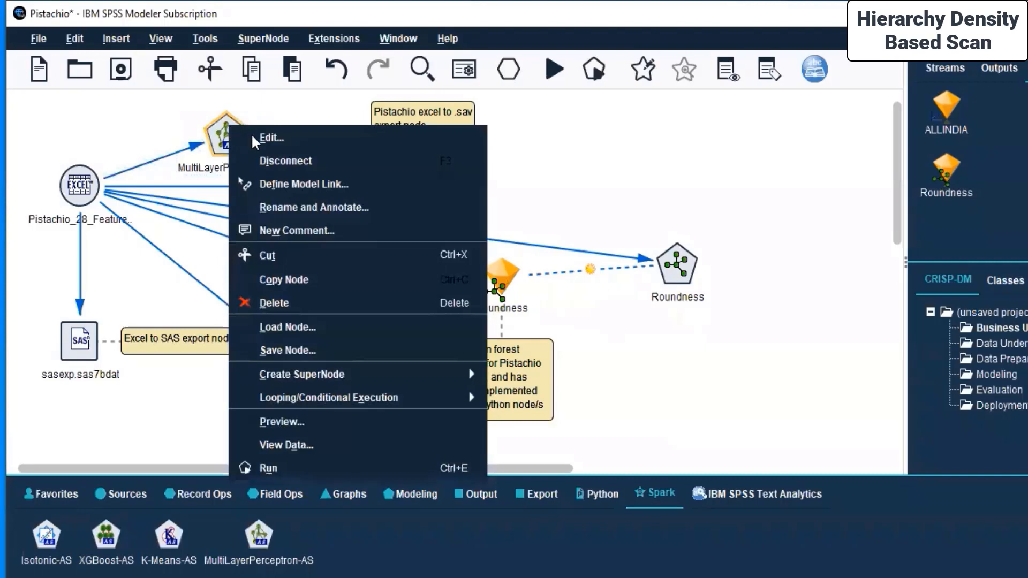
pyautogui.click(319, 137)
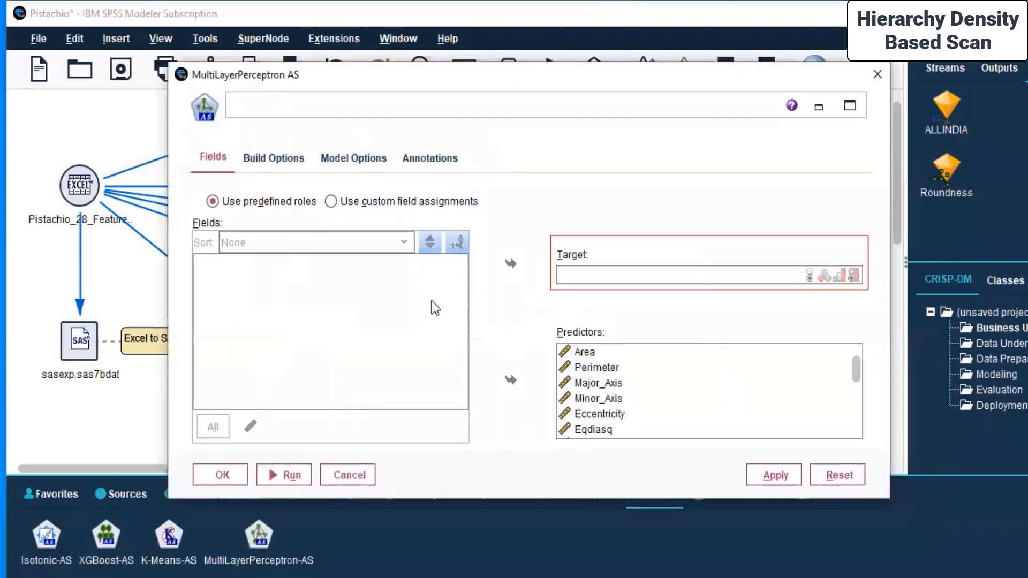
pyautogui.click(351, 201)
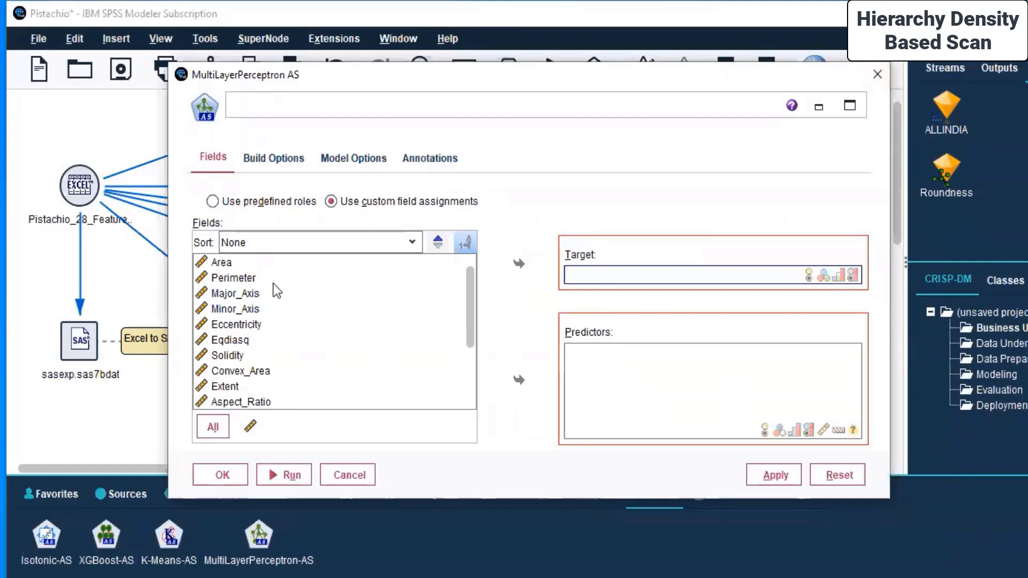
pyautogui.click(232, 325)
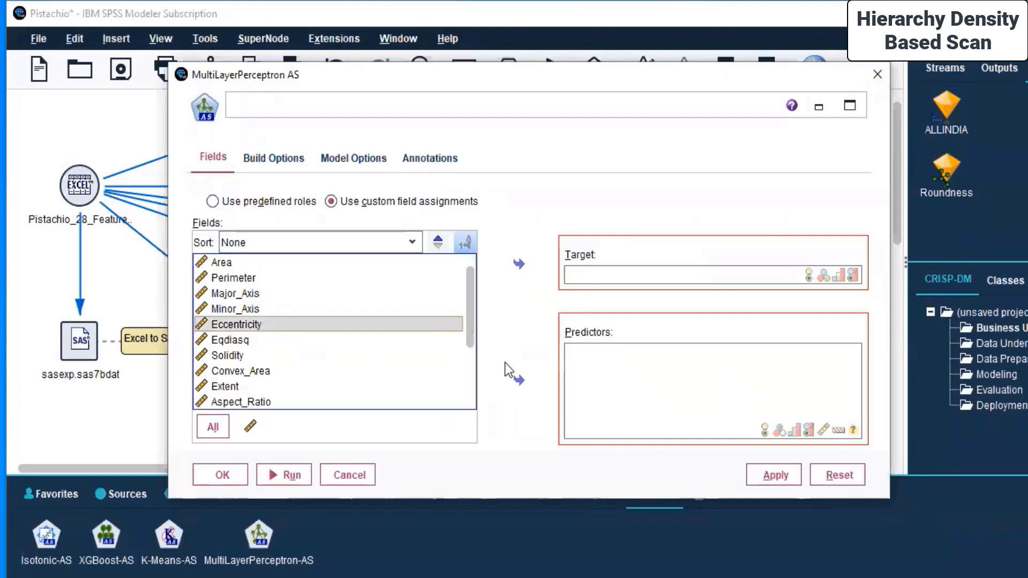
pyautogui.click(514, 265)
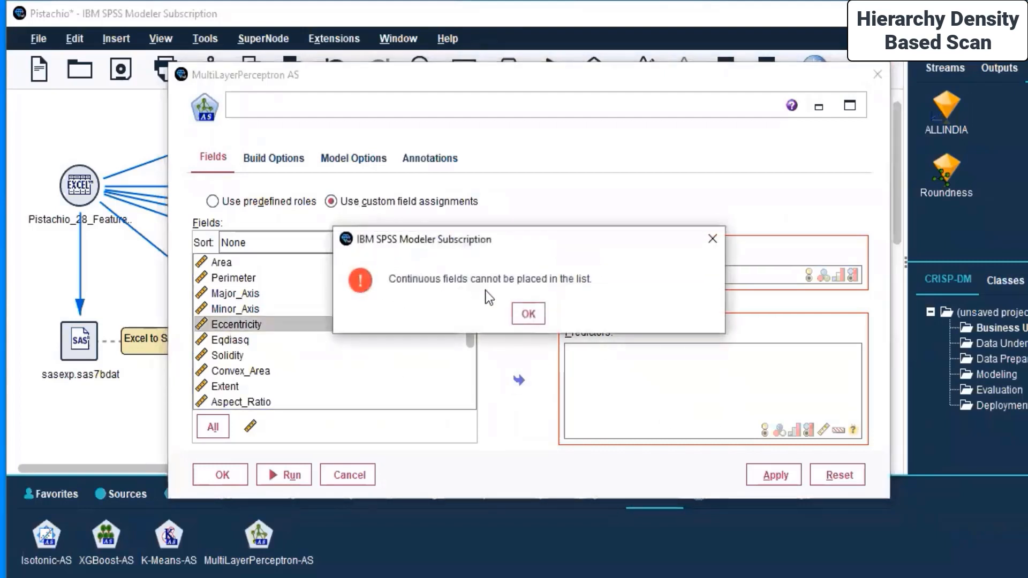
pyautogui.click(529, 314)
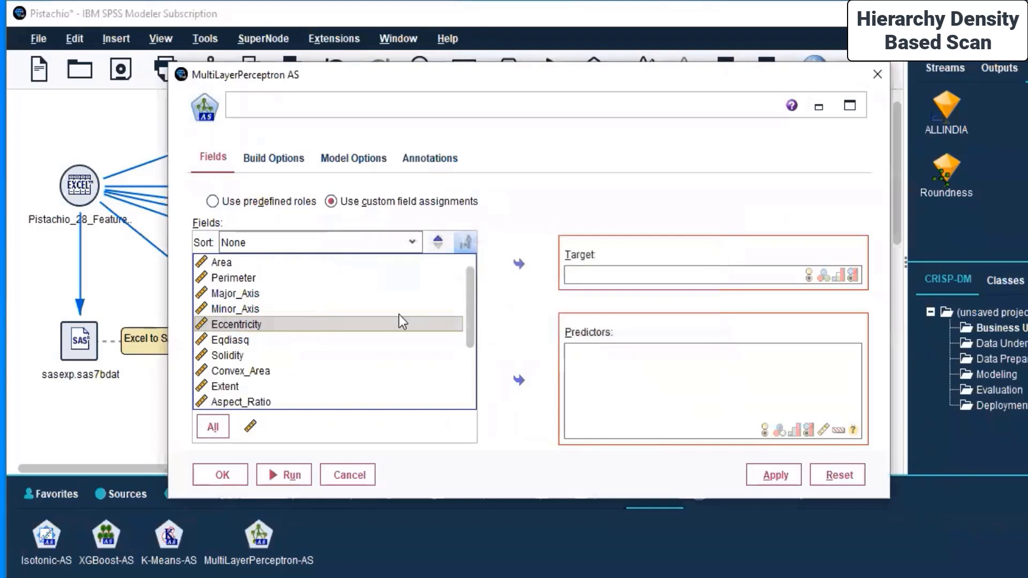
# Sort the available fields by Alphanumeric and try to assign Compactness as the target
pyautogui.click(409, 245)
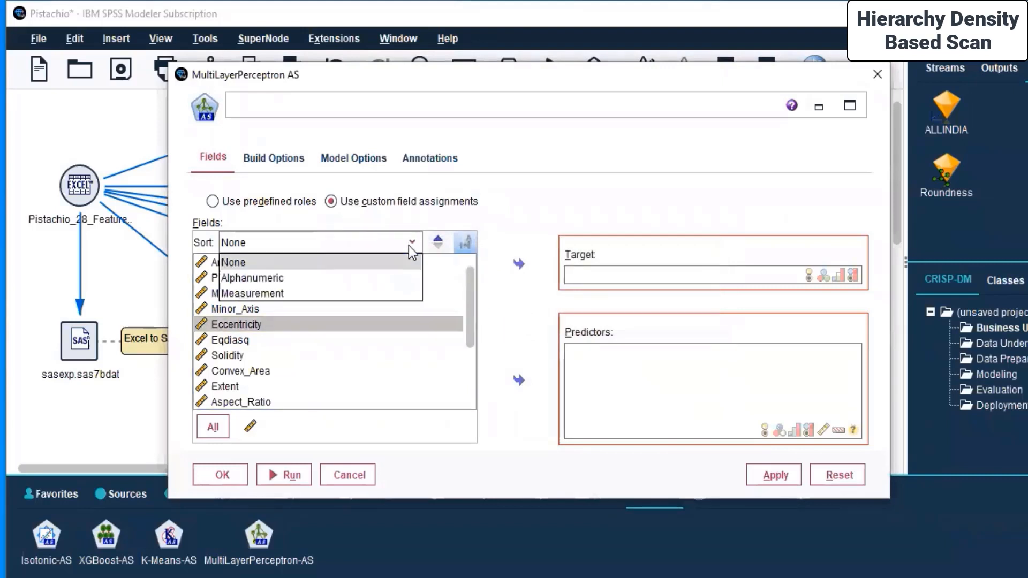
pyautogui.click(311, 278)
pyautogui.click(321, 293)
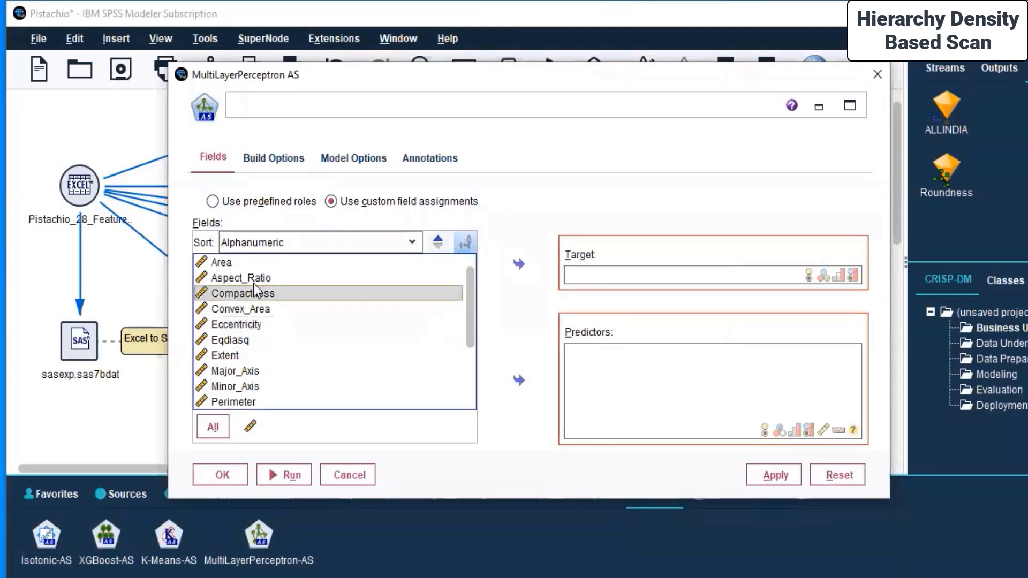
pyautogui.click(518, 264)
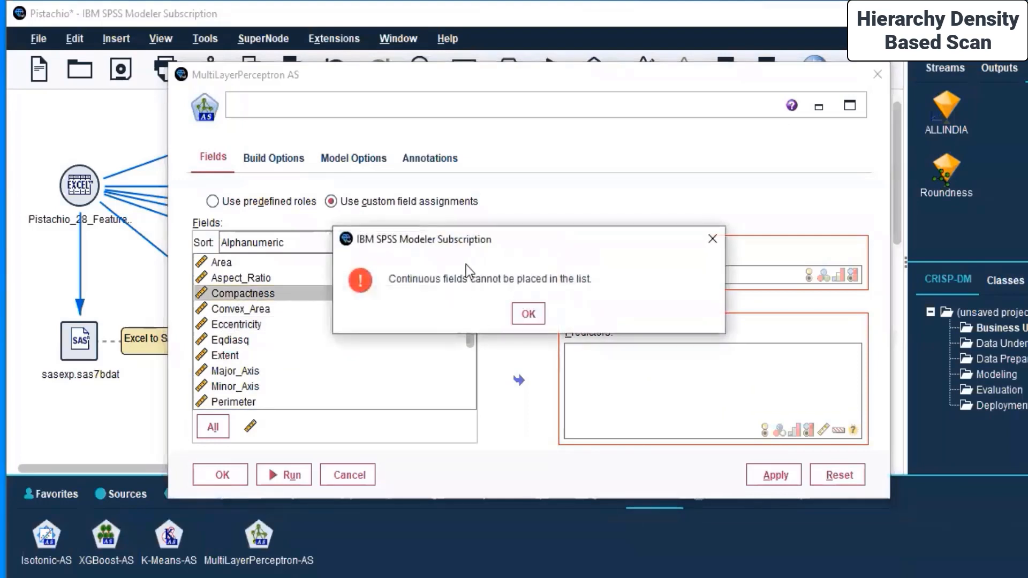
pyautogui.click(528, 313)
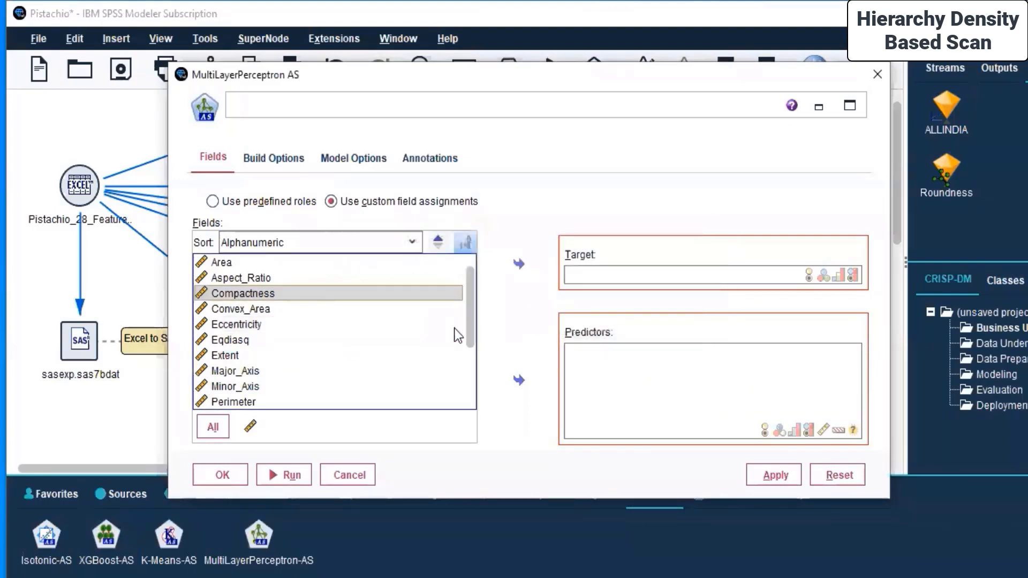
# Reverse the field sort order, try to assign Shapefactor_2 as the target, and leave the node's settings without applying them
pyautogui.scroll(-3, 366, 294)
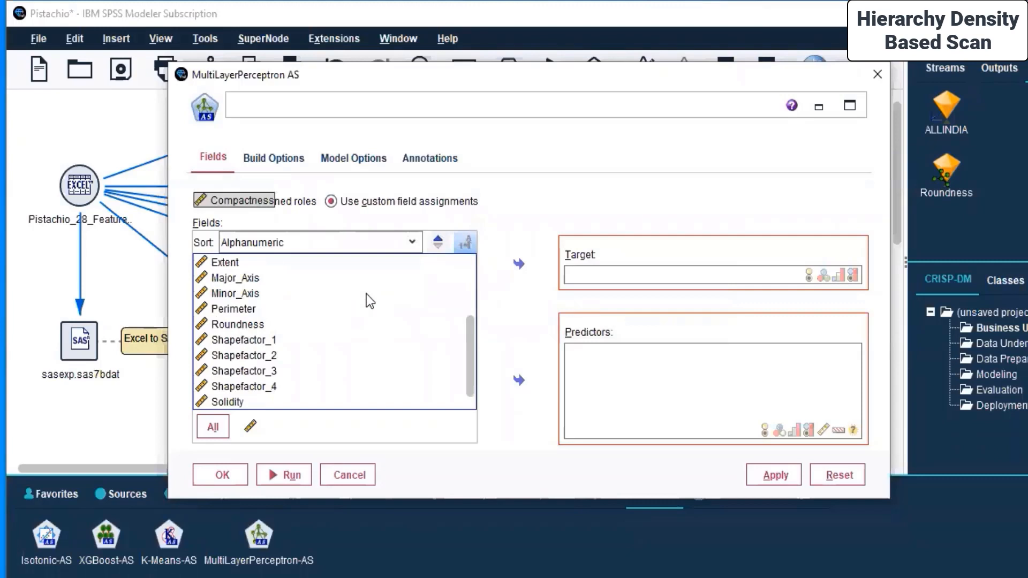
pyautogui.scroll(3, 366, 294)
pyautogui.click(271, 160)
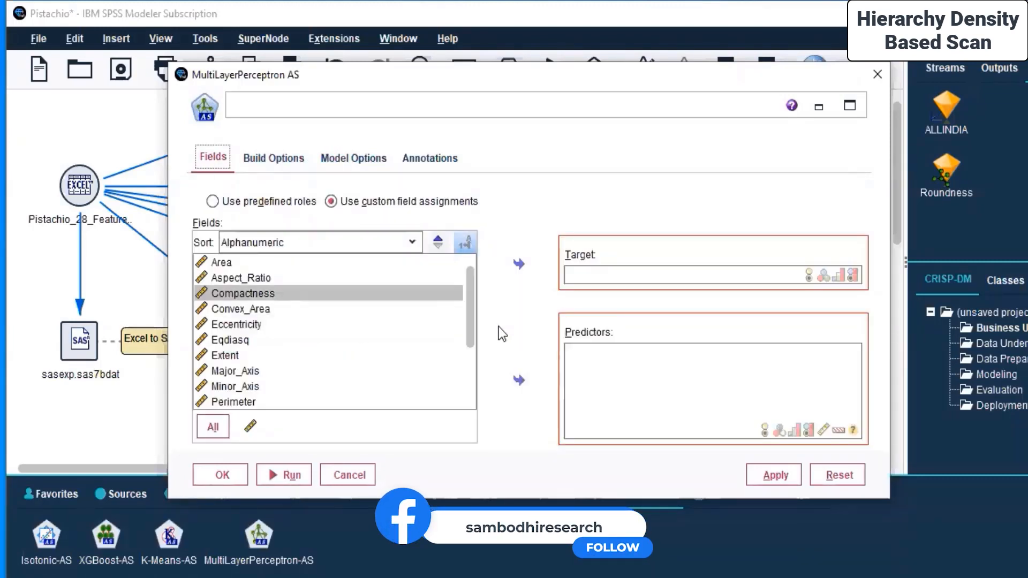
pyautogui.click(438, 246)
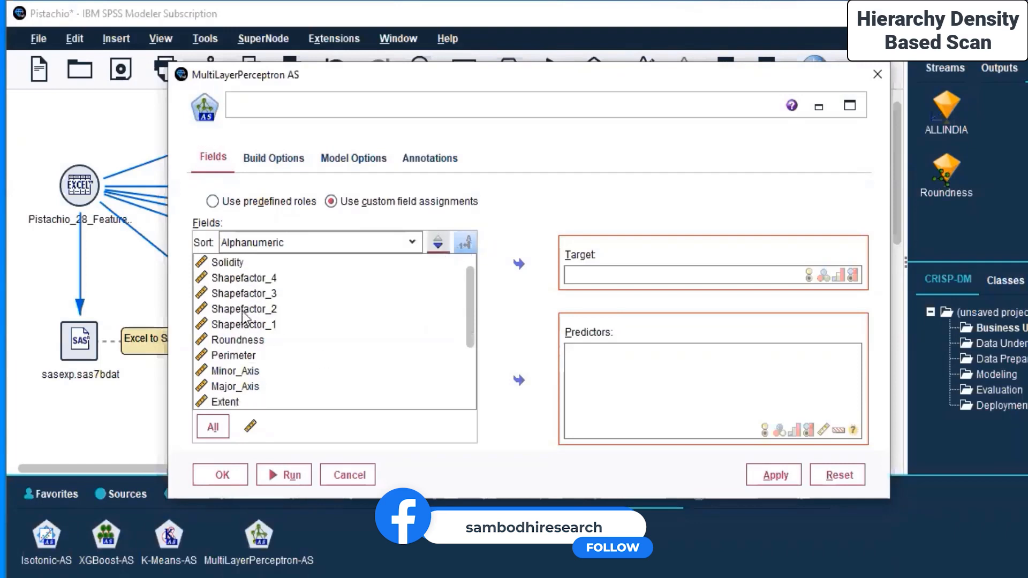
pyautogui.click(279, 307)
pyautogui.click(518, 264)
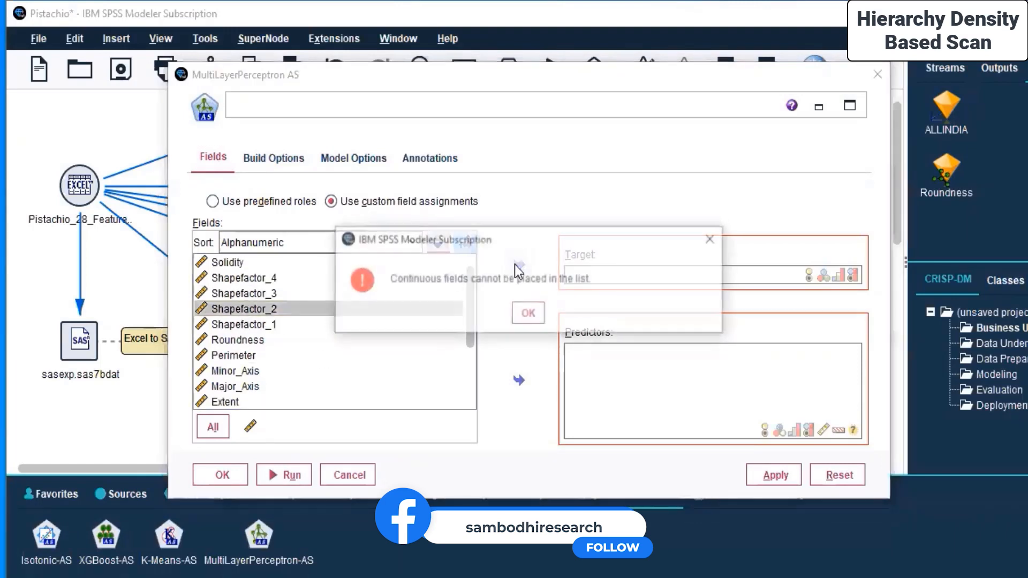
pyautogui.click(529, 316)
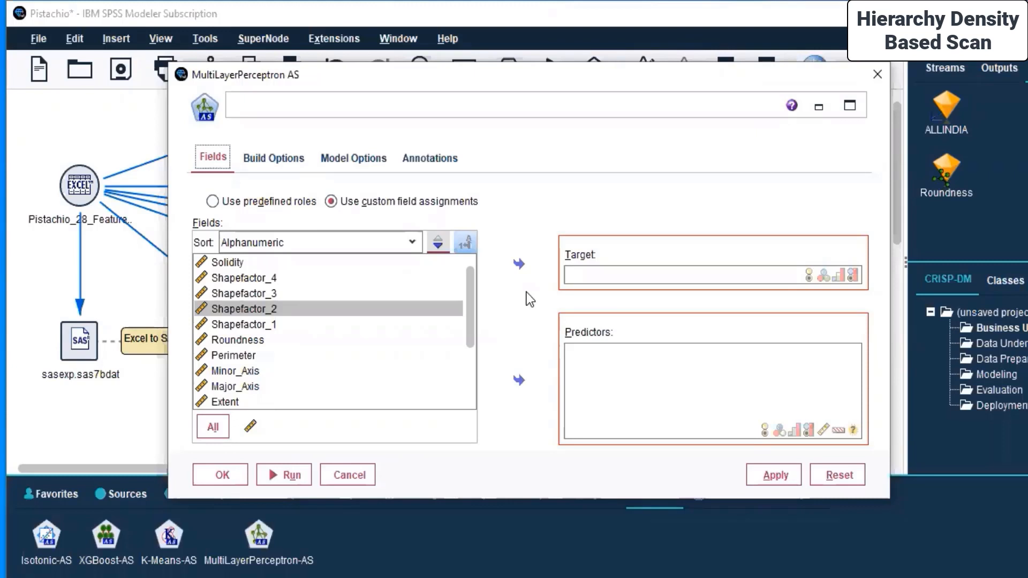
pyautogui.press('Escape')
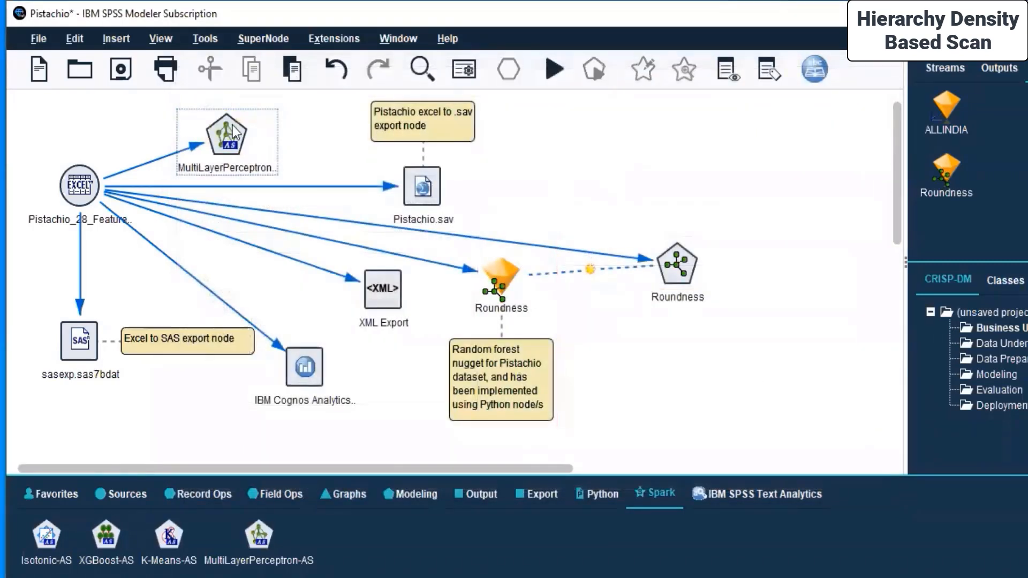
pyautogui.click(228, 149)
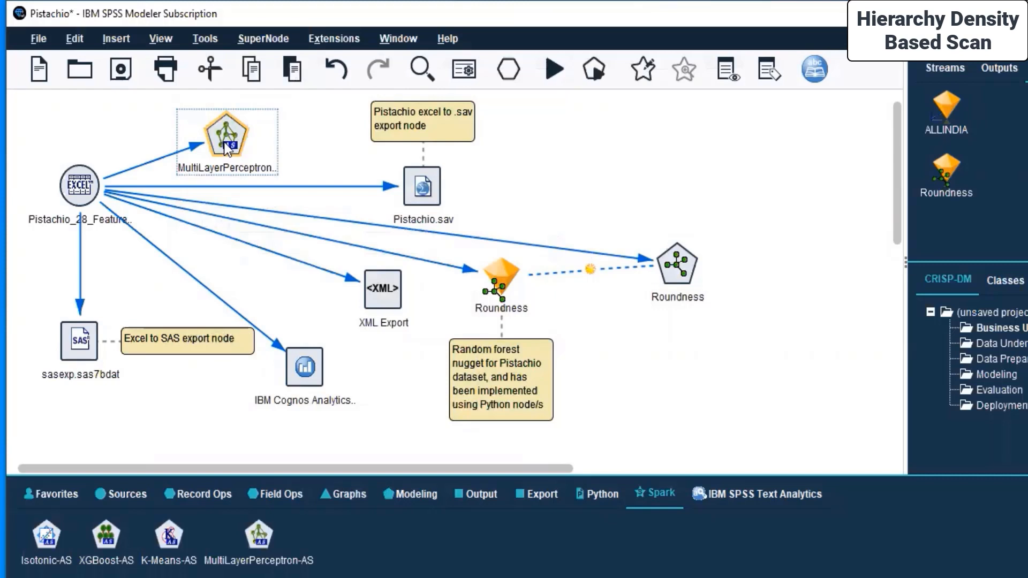
# Move the Pistachio Excel source node closer to the export nodes and delete the MultiLayerPerceptron-AS node from the stream
pyautogui.moveTo(221, 131); pyautogui.dragTo(185, 119)
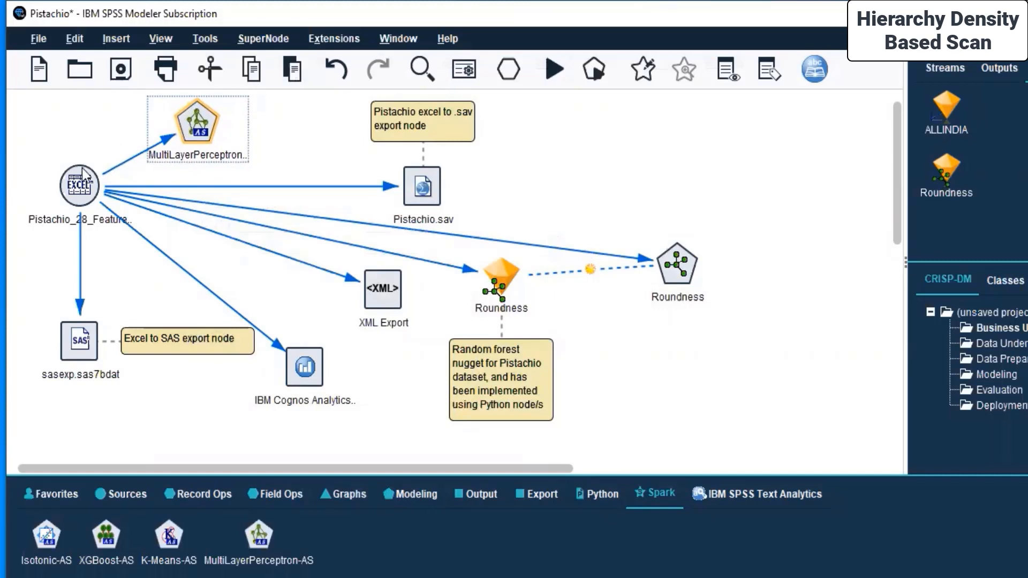
pyautogui.moveTo(81, 181); pyautogui.dragTo(258, 219)
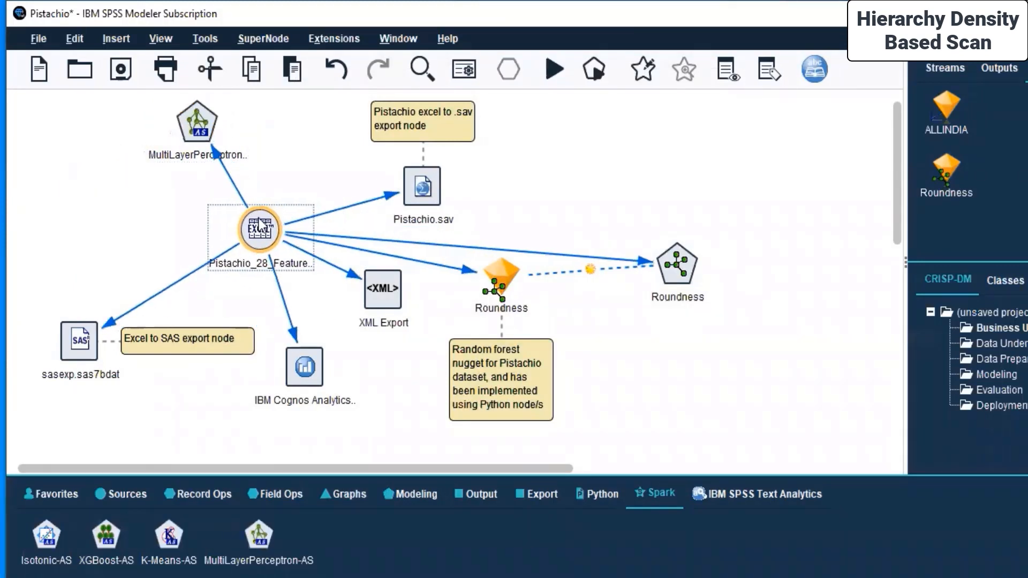
pyautogui.click(187, 122)
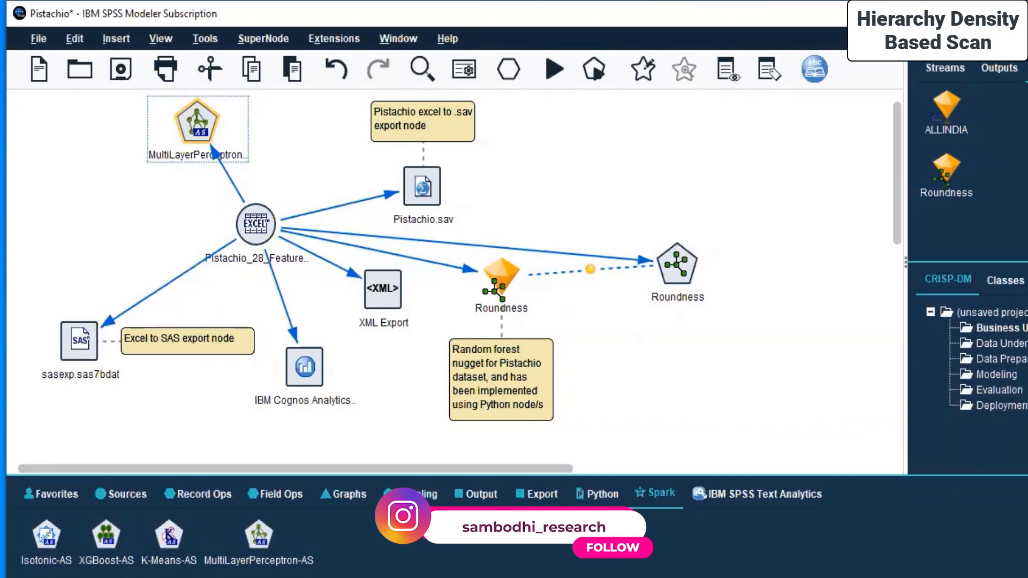
pyautogui.click(648, 492)
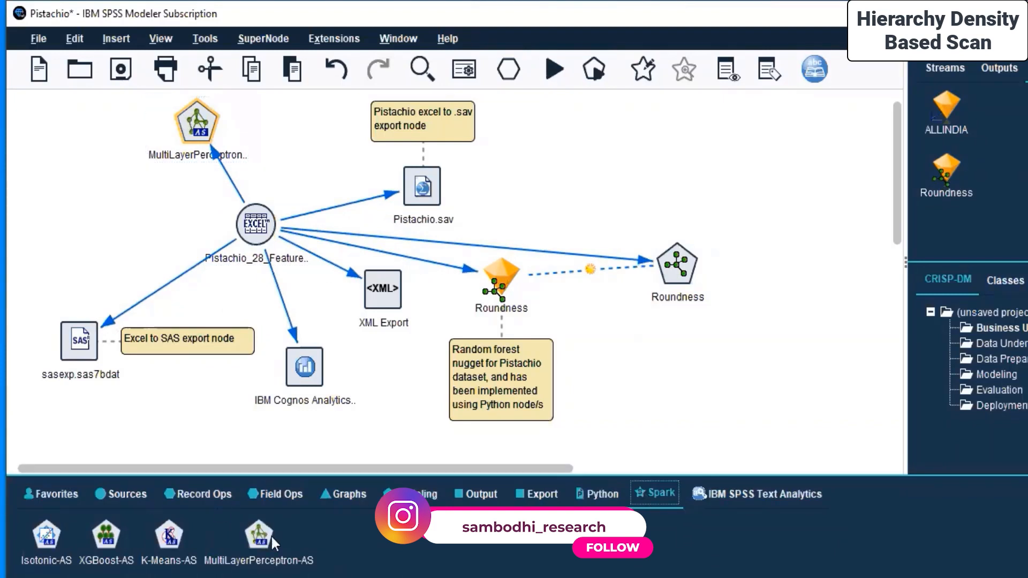
pyautogui.rightClick(207, 130)
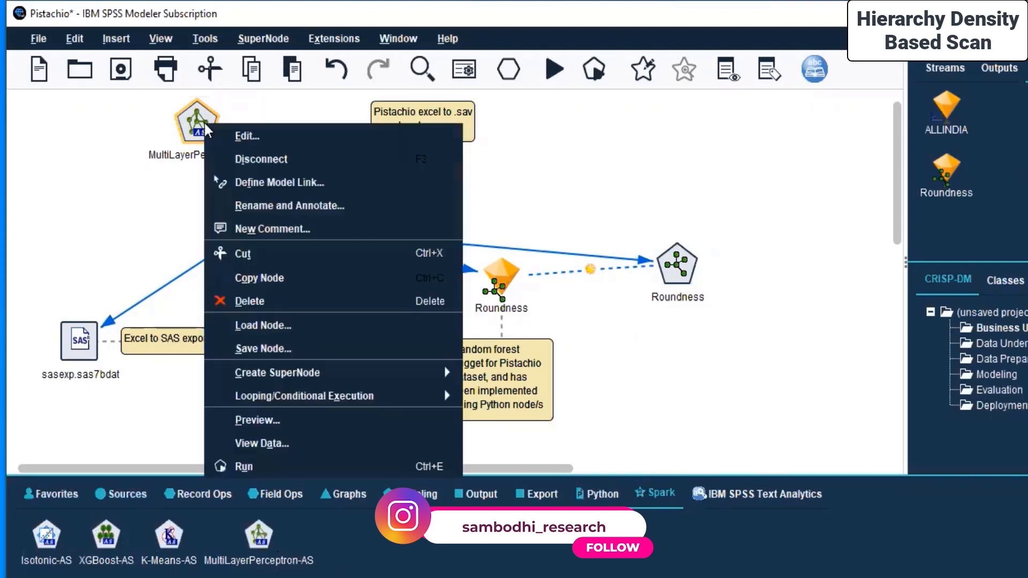
pyautogui.click(231, 302)
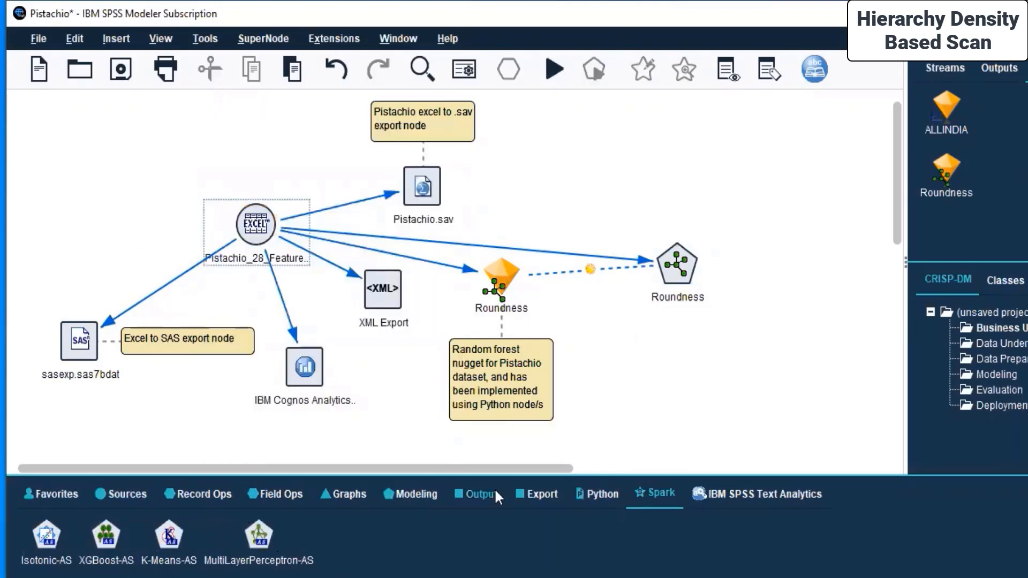
# Add a Spark K-Means-AS node above the Pistachio Excel source node and connect the source to it
pyautogui.click(169, 538)
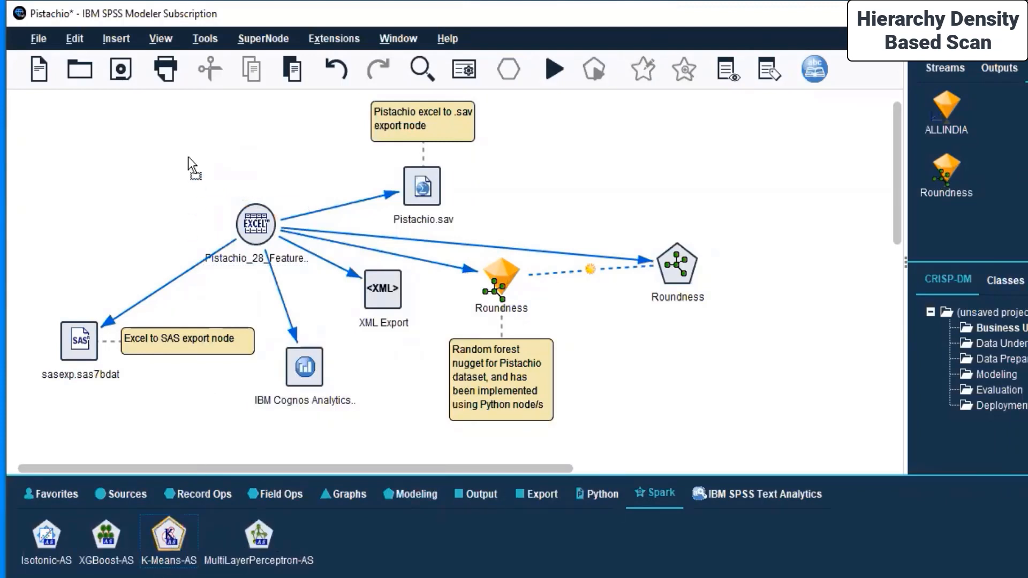
pyautogui.click(168, 127)
pyautogui.click(253, 234)
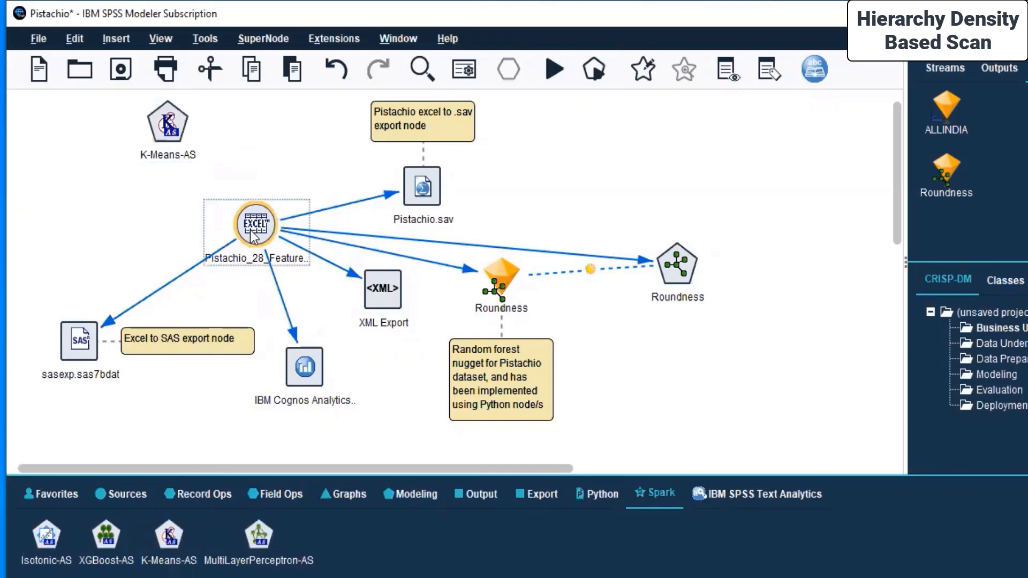
pyautogui.rightClick(251, 230)
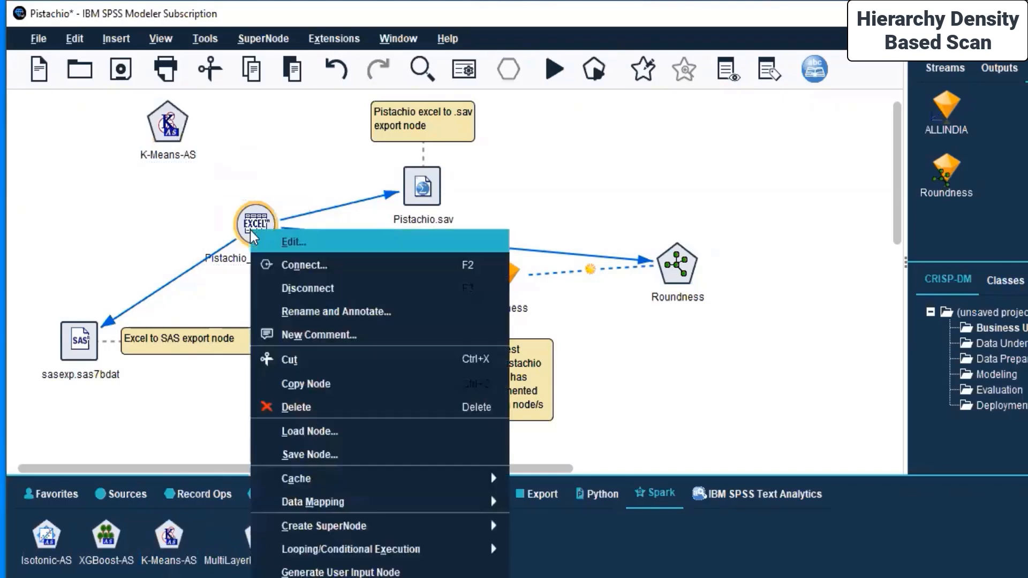
pyautogui.click(295, 268)
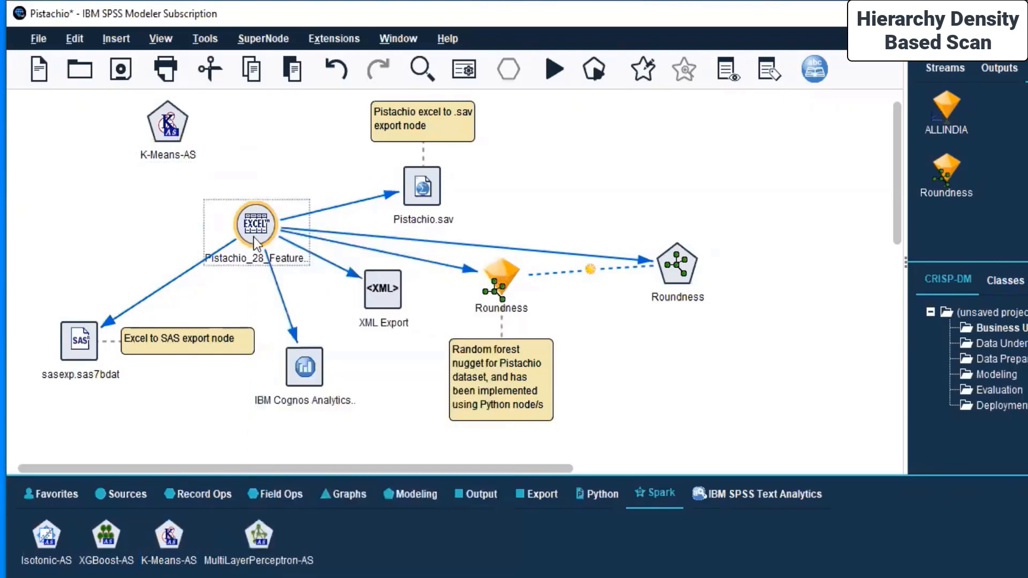
pyautogui.click(170, 128)
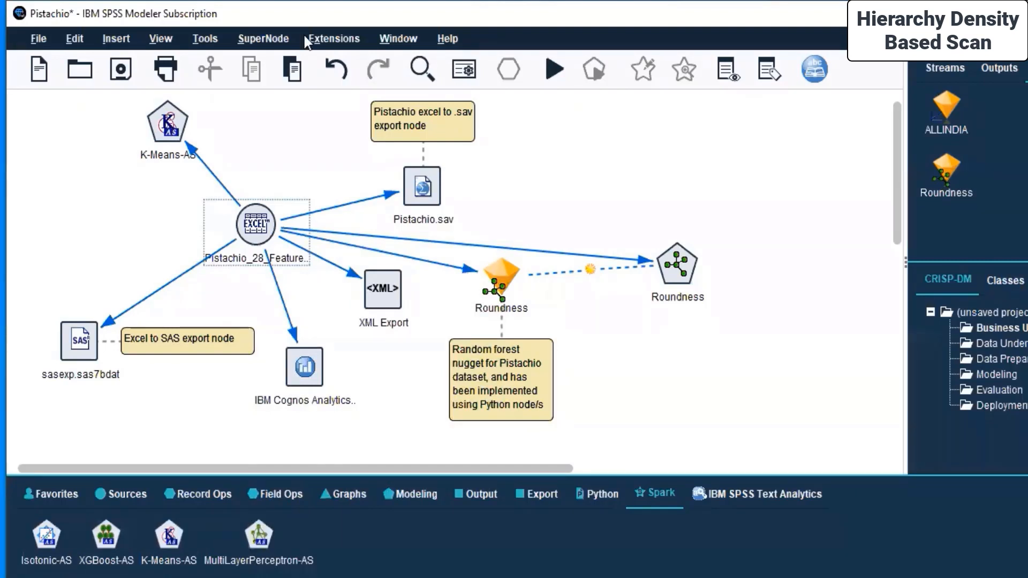
# Switch the K-Means-AS node to custom field assignments with Eccentricity as the input field and accept the settings
pyautogui.rightClick(169, 133)
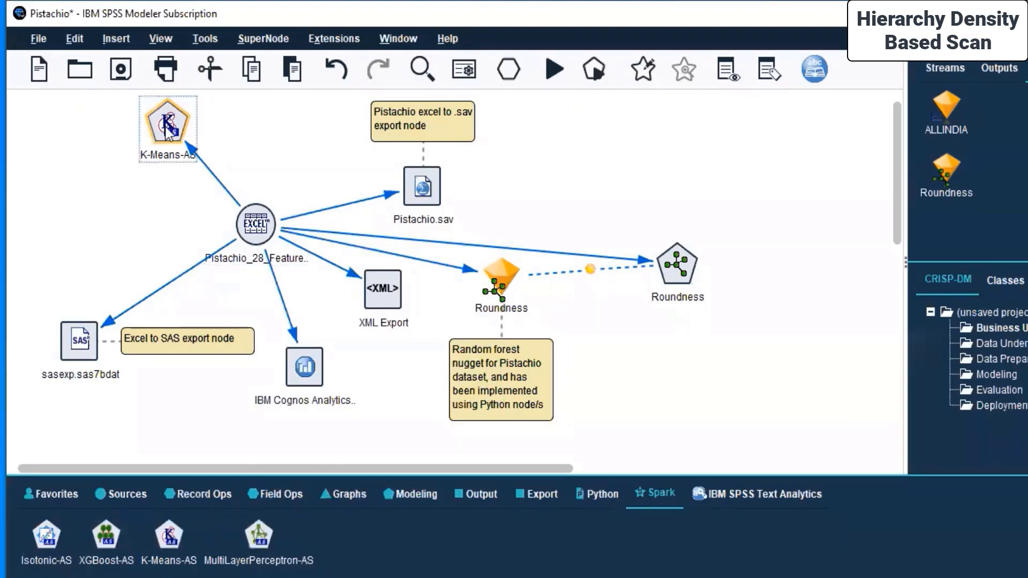
pyautogui.click(205, 140)
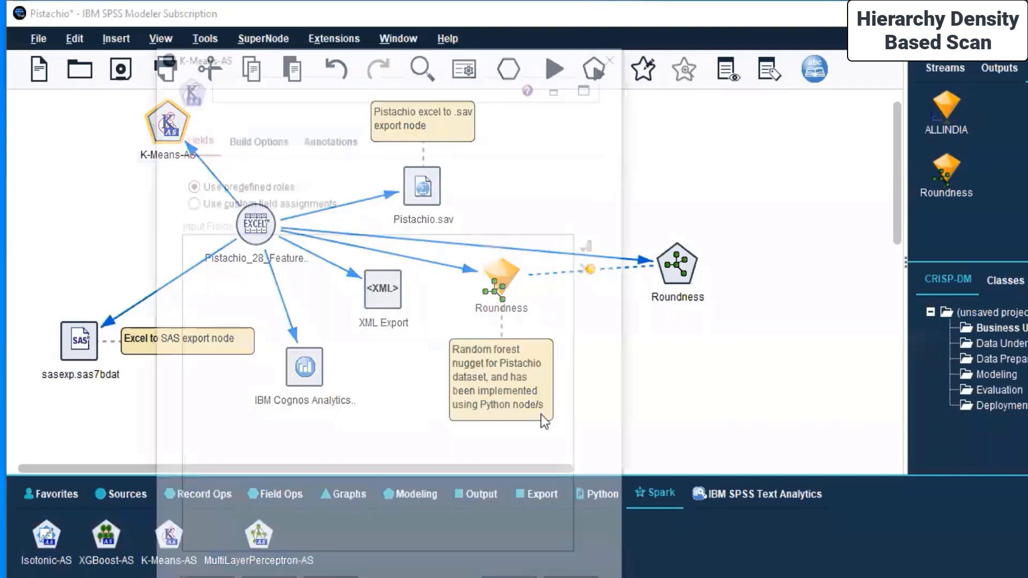
pyautogui.click(239, 201)
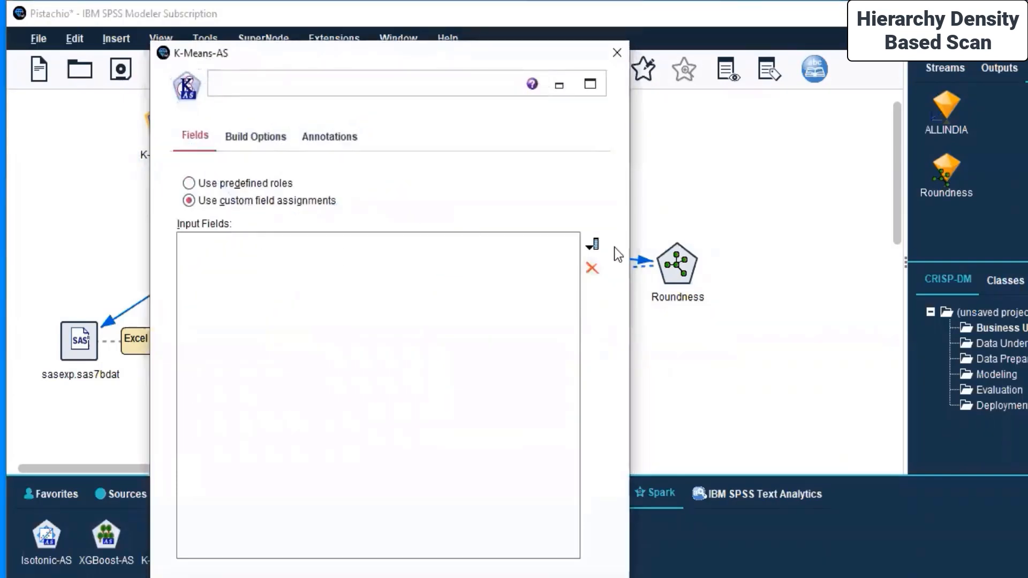
pyautogui.click(592, 244)
pyautogui.click(305, 390)
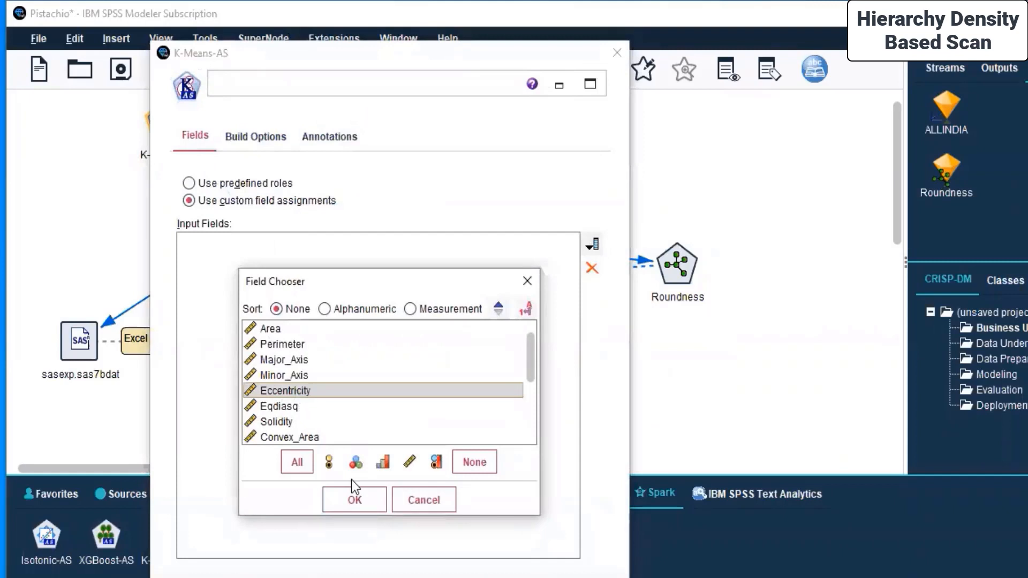
pyautogui.click(355, 500)
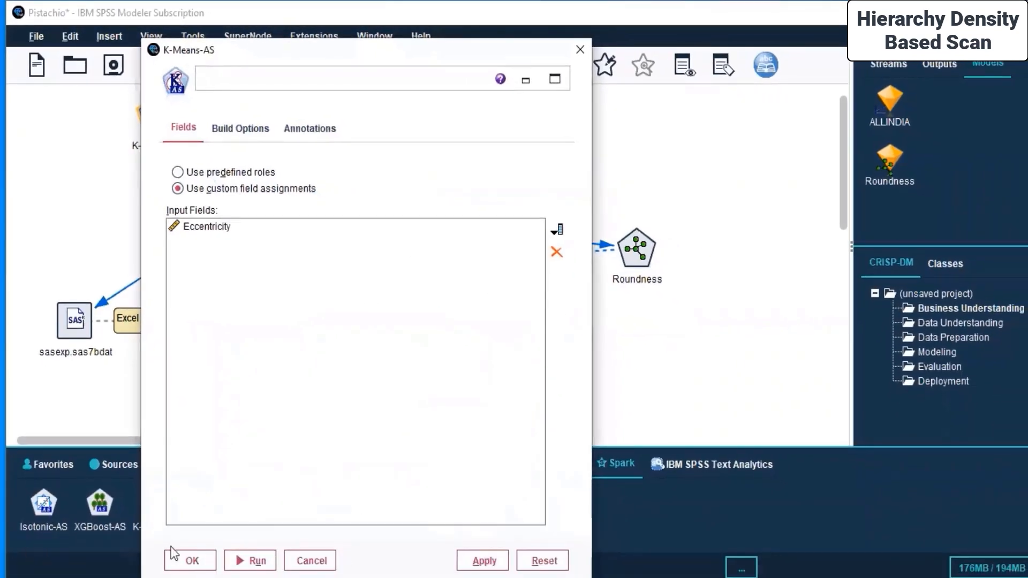
pyautogui.click(182, 560)
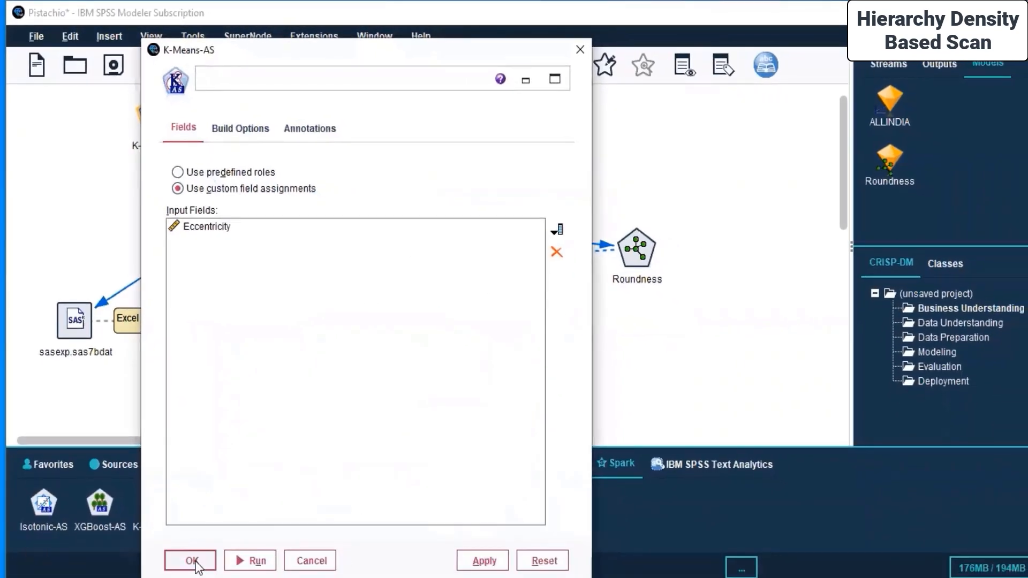
# Run the K-Means-AS node and move the generated K-Means-AS nugget away from the Excel source node
pyautogui.rightClick(146, 123)
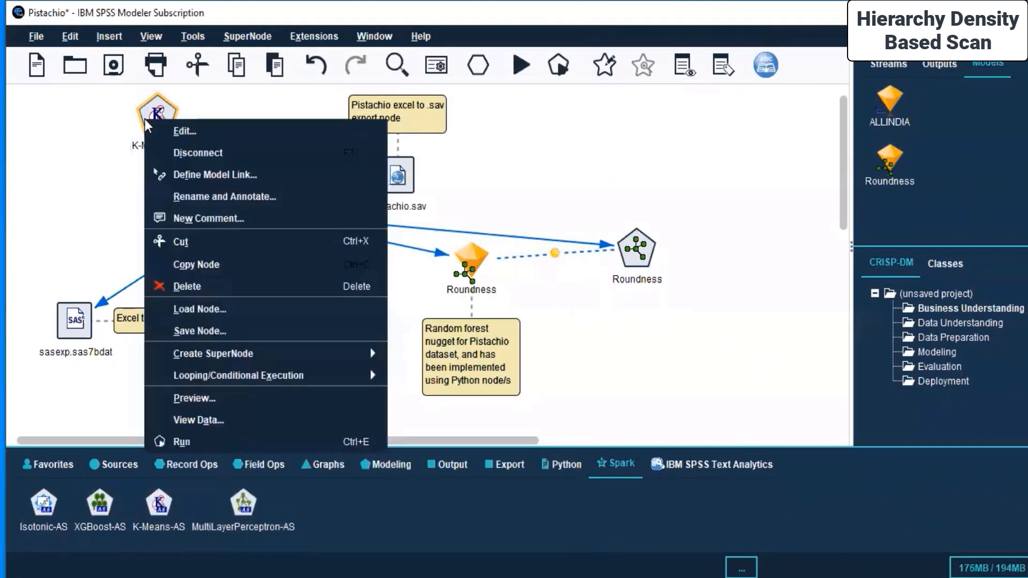
pyautogui.click(201, 442)
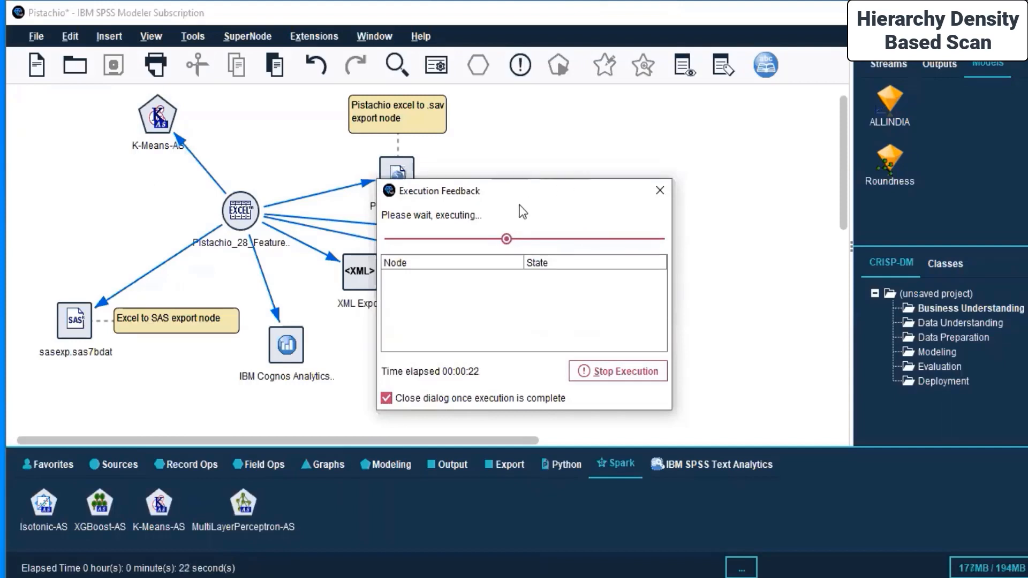
pyautogui.moveTo(539, 187); pyautogui.dragTo(545, 190)
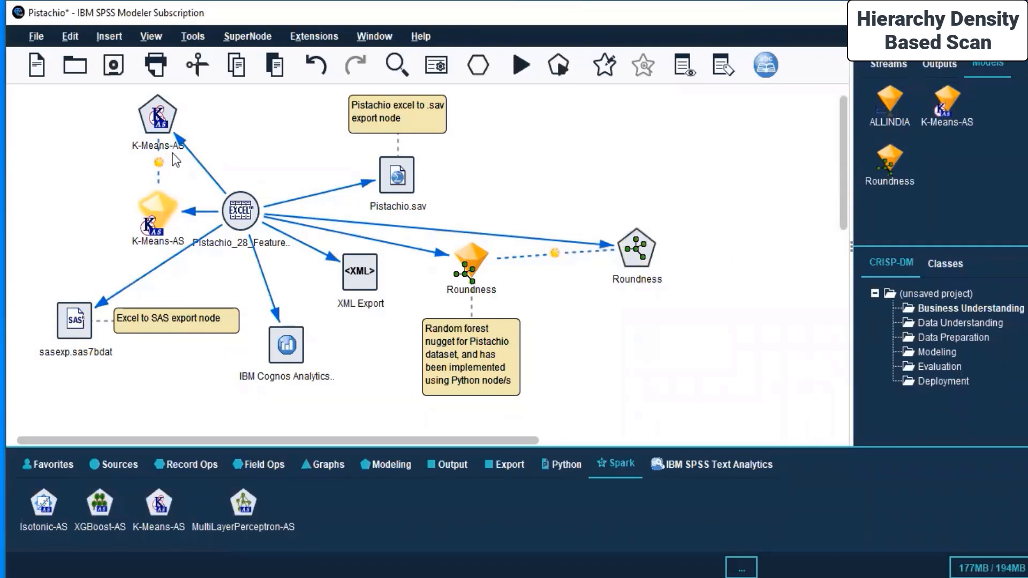
pyautogui.moveTo(180, 213); pyautogui.dragTo(72, 182)
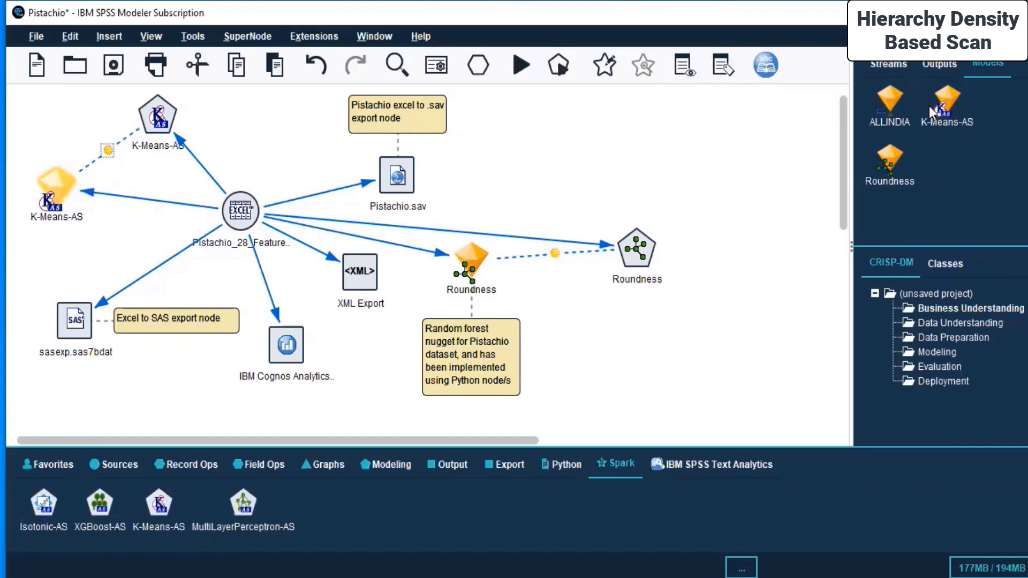
# Examine the K-Means-AS nugget's cluster centers, annotations and preview table of the data
pyautogui.doubleClick(57, 181)
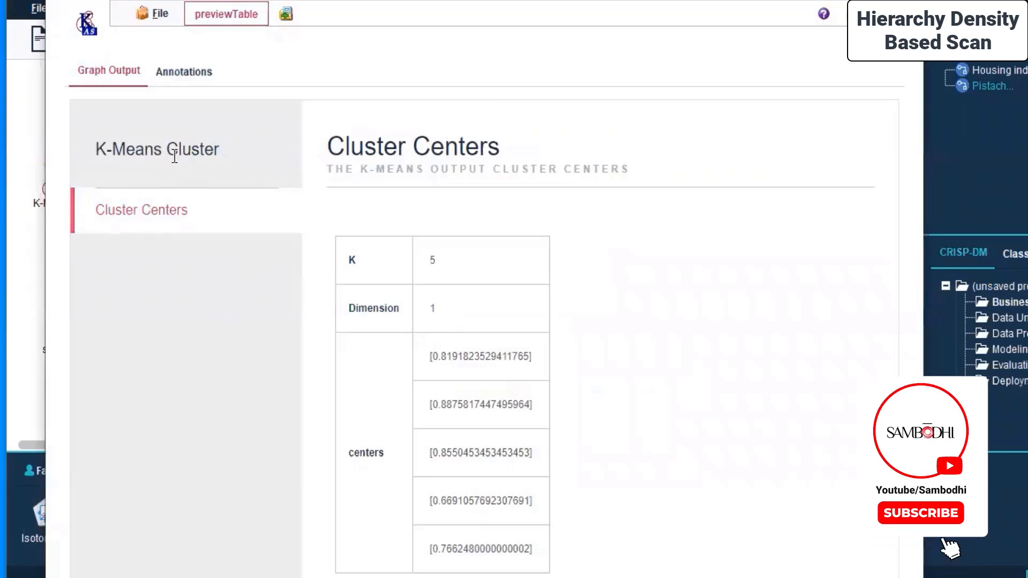
pyautogui.click(190, 72)
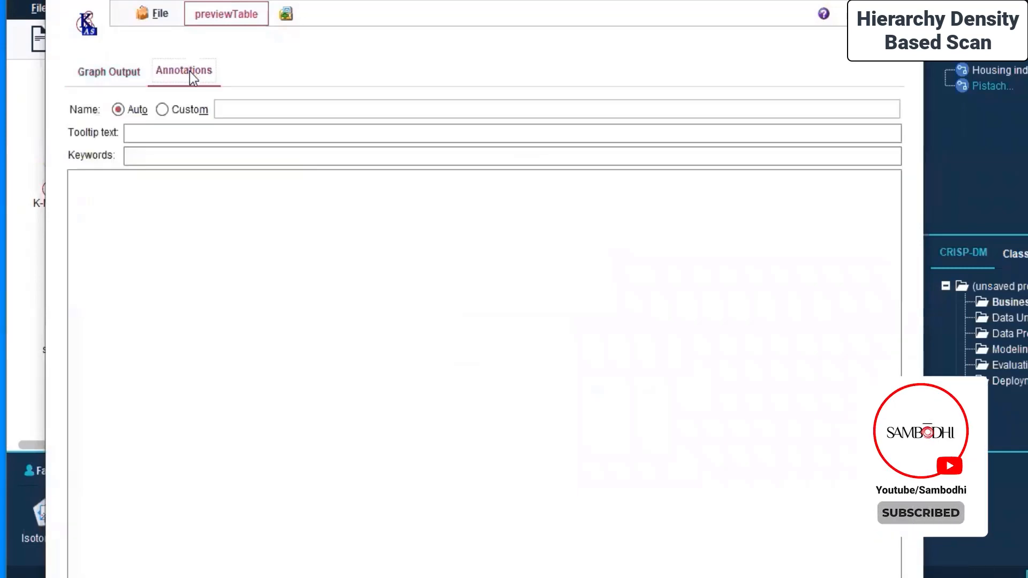
pyautogui.click(127, 72)
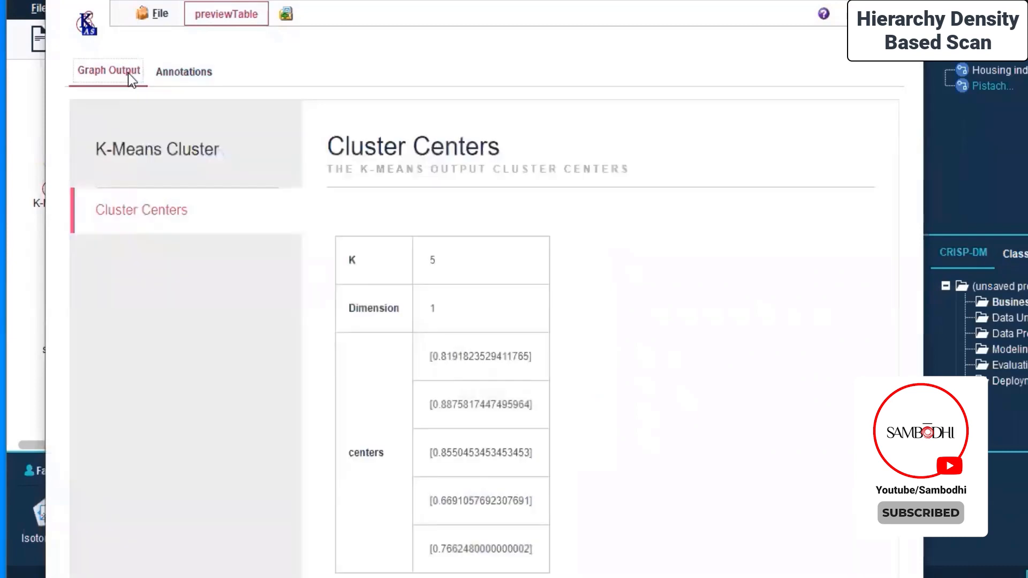
pyautogui.click(218, 15)
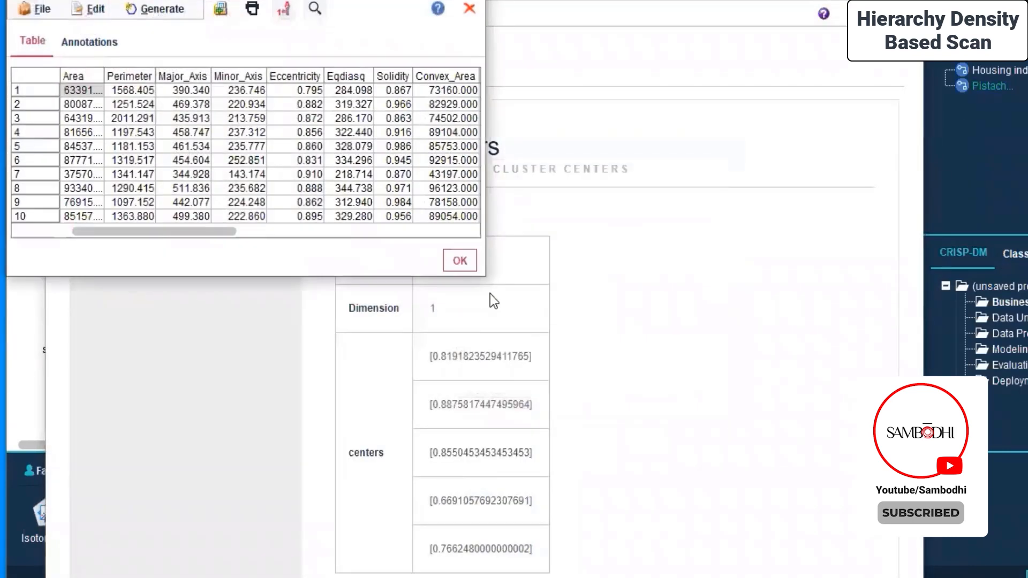
pyautogui.doubleClick(358, 5)
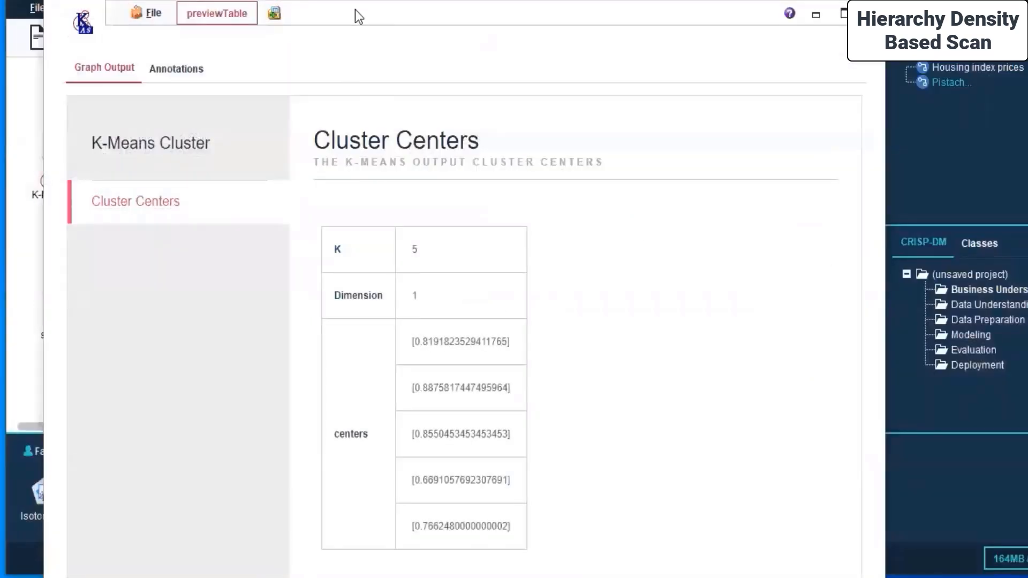
pyautogui.click(174, 69)
pyautogui.click(90, 68)
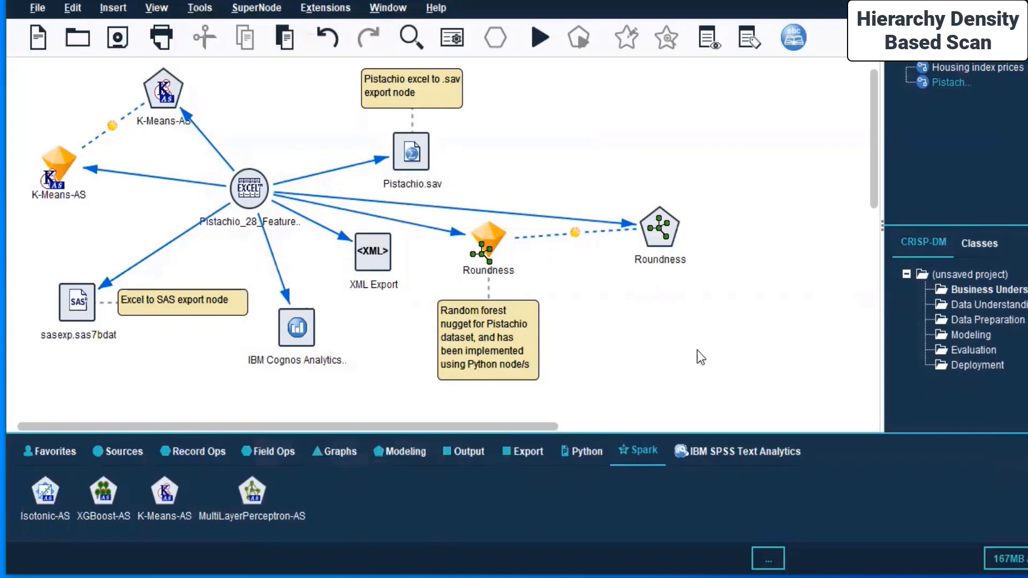
# Add a Text Link Analysis node from the IBM SPSS Text Analytics nodes above the Excel source node and open its settings
pyautogui.click(762, 450)
pyautogui.click(767, 323)
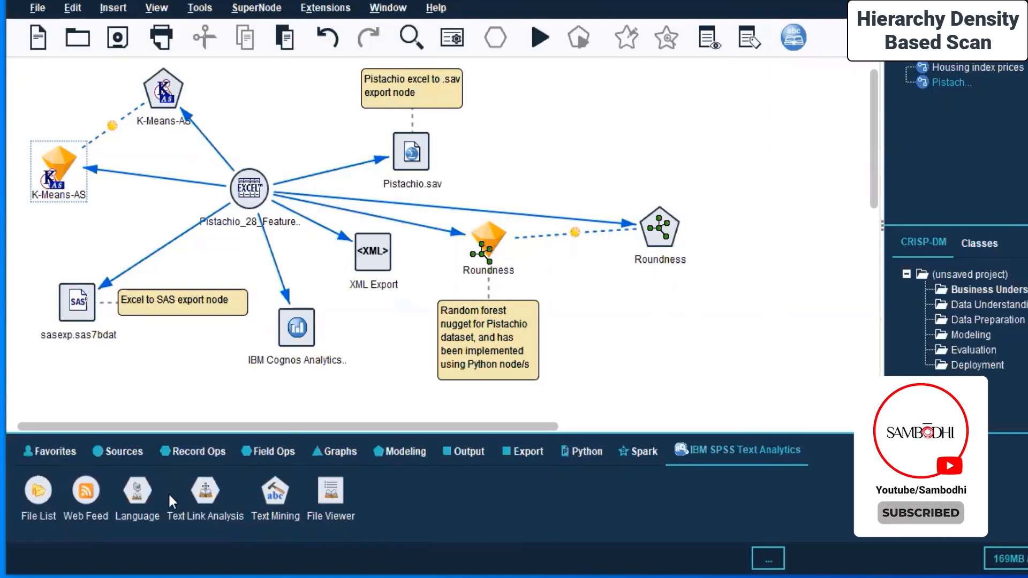
pyautogui.click(202, 496)
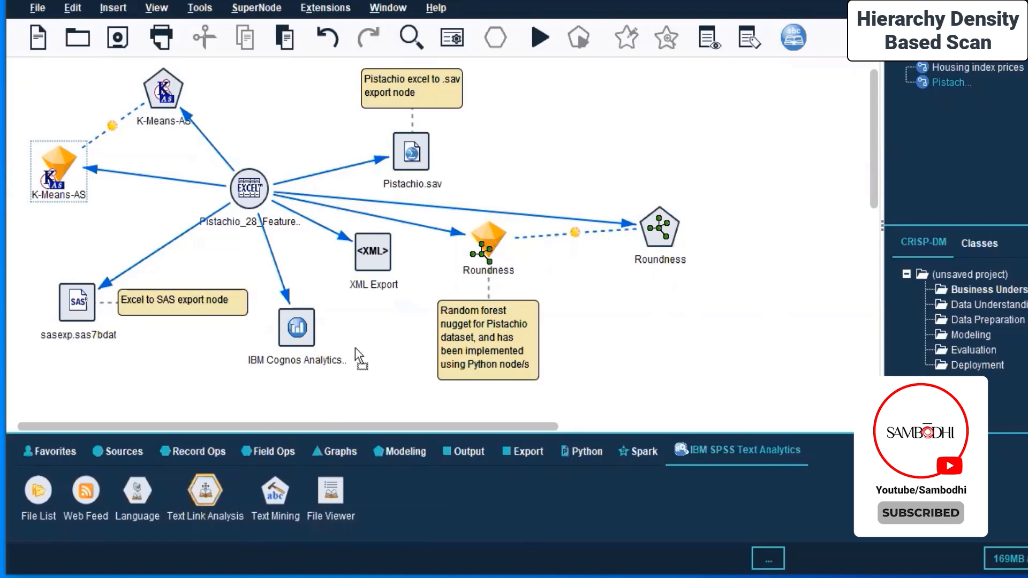
pyautogui.click(294, 91)
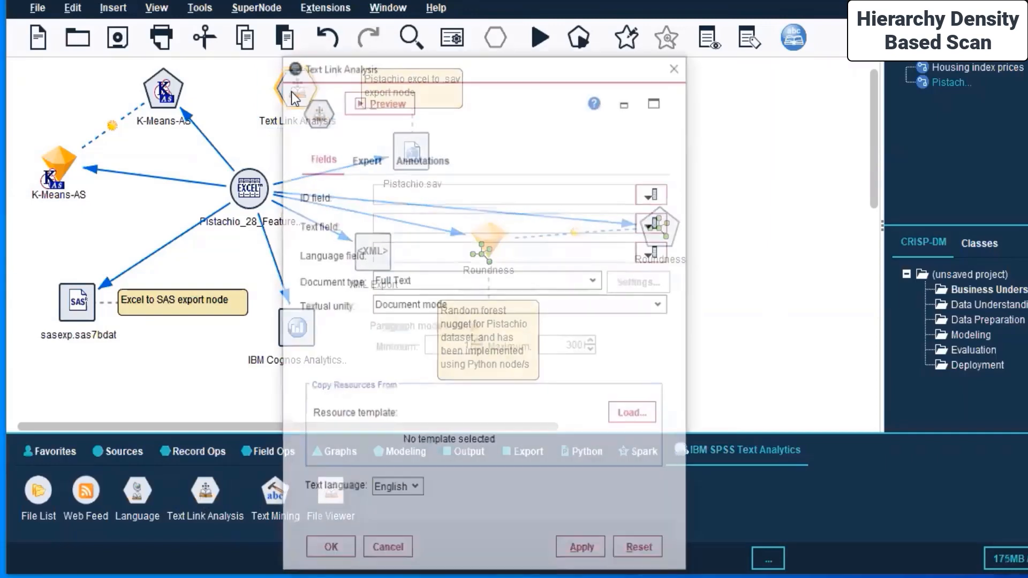
# Check which ID fields and text fields are available to the unconnected Text Link Analysis node
pyautogui.click(653, 195)
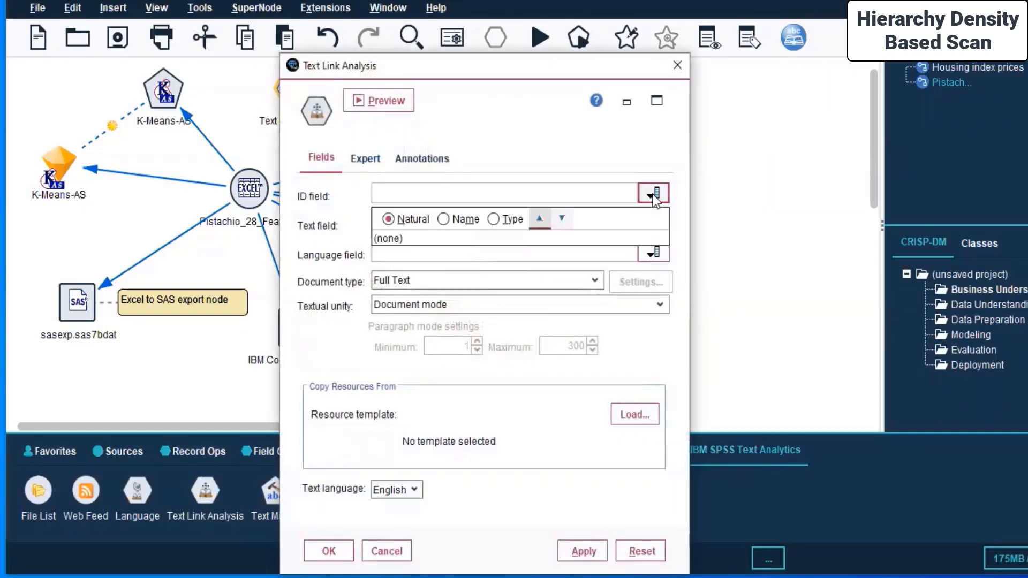
pyautogui.click(654, 194)
pyautogui.click(653, 224)
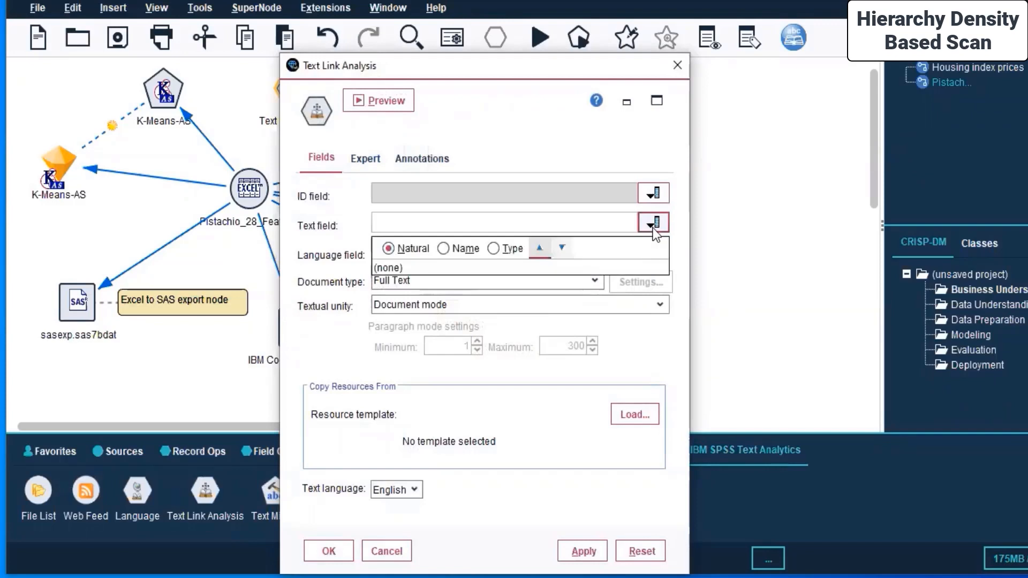
pyautogui.click(653, 224)
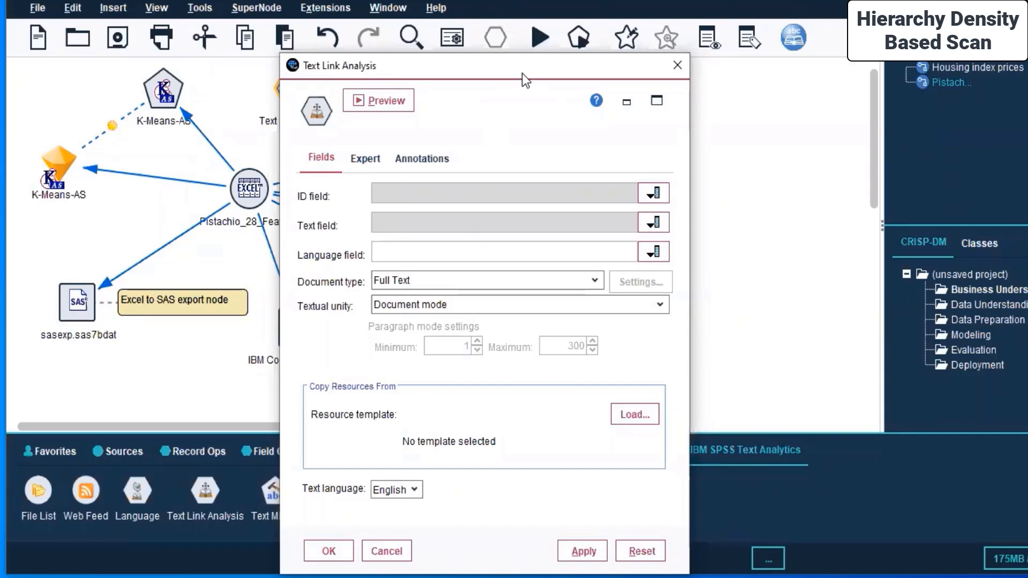
# Move the Text Link Analysis settings clear of the stream, try to load a resource template, and dismiss the messages
pyautogui.moveTo(522, 72); pyautogui.dragTo(734, 30)
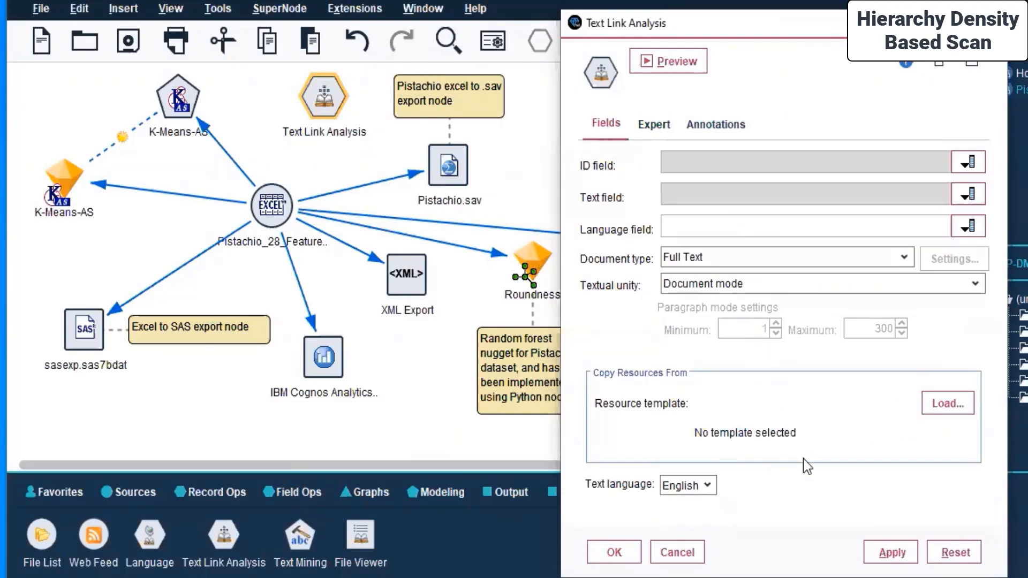
pyautogui.click(954, 400)
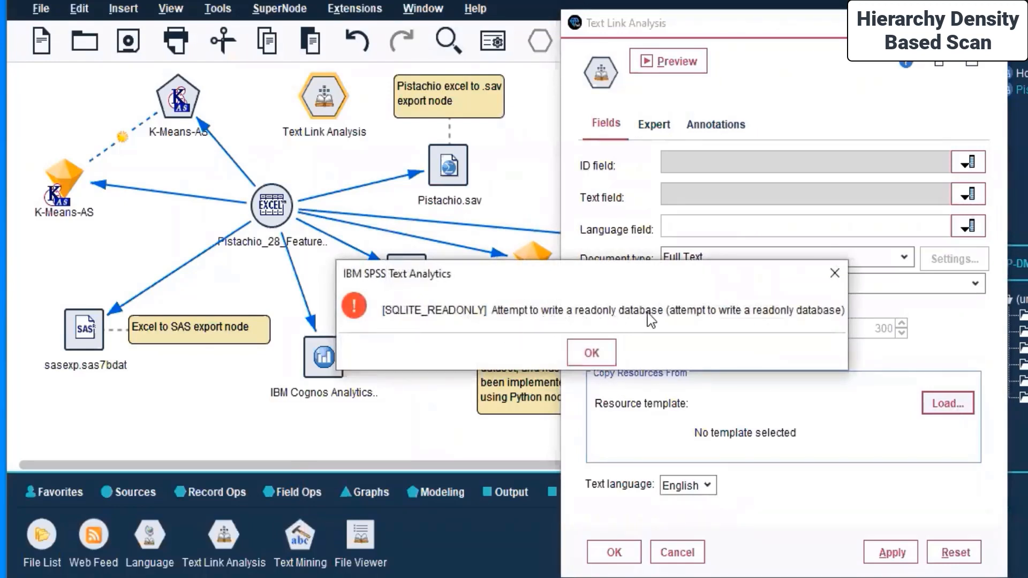
pyautogui.click(576, 358)
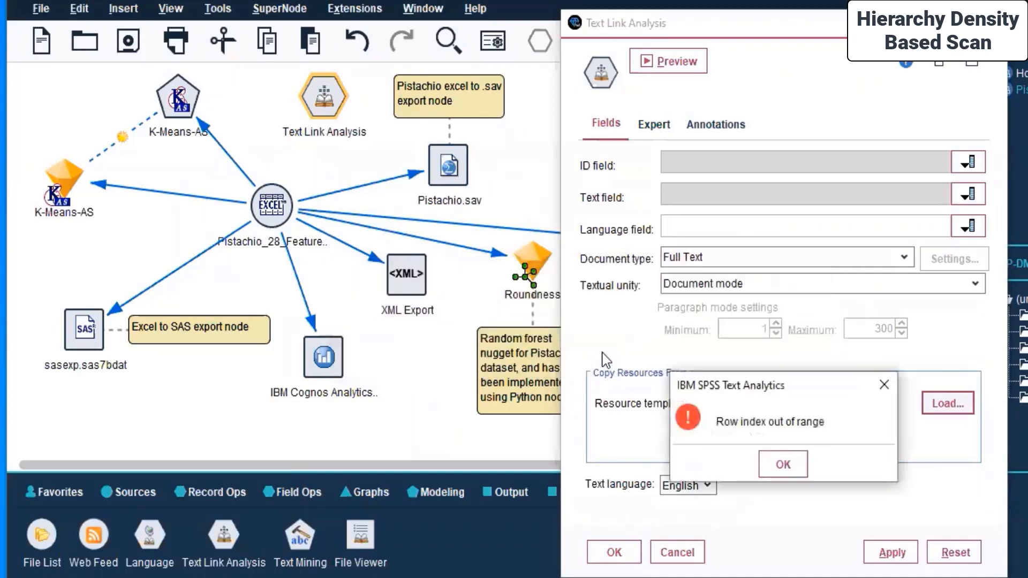
pyautogui.click(791, 468)
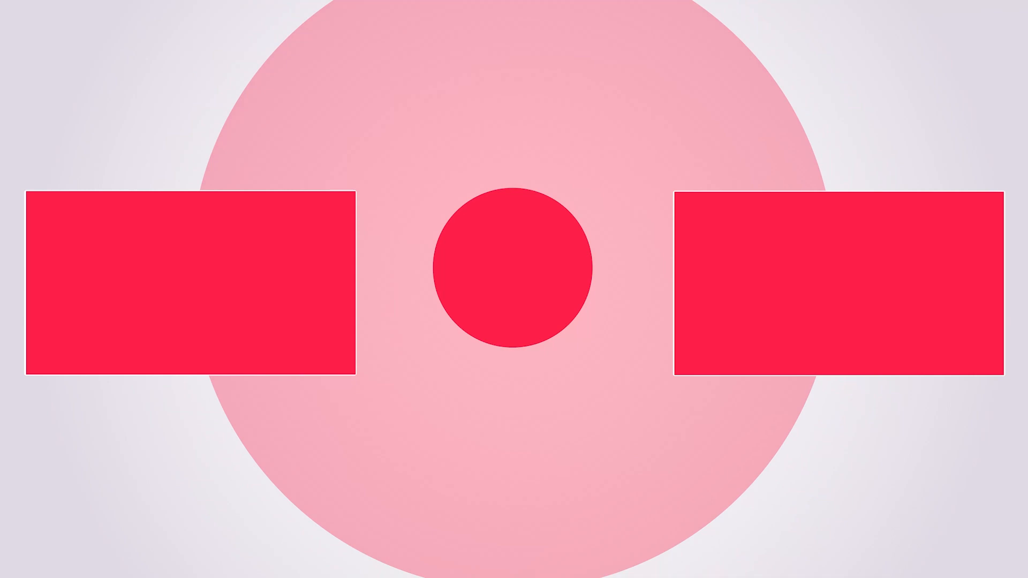